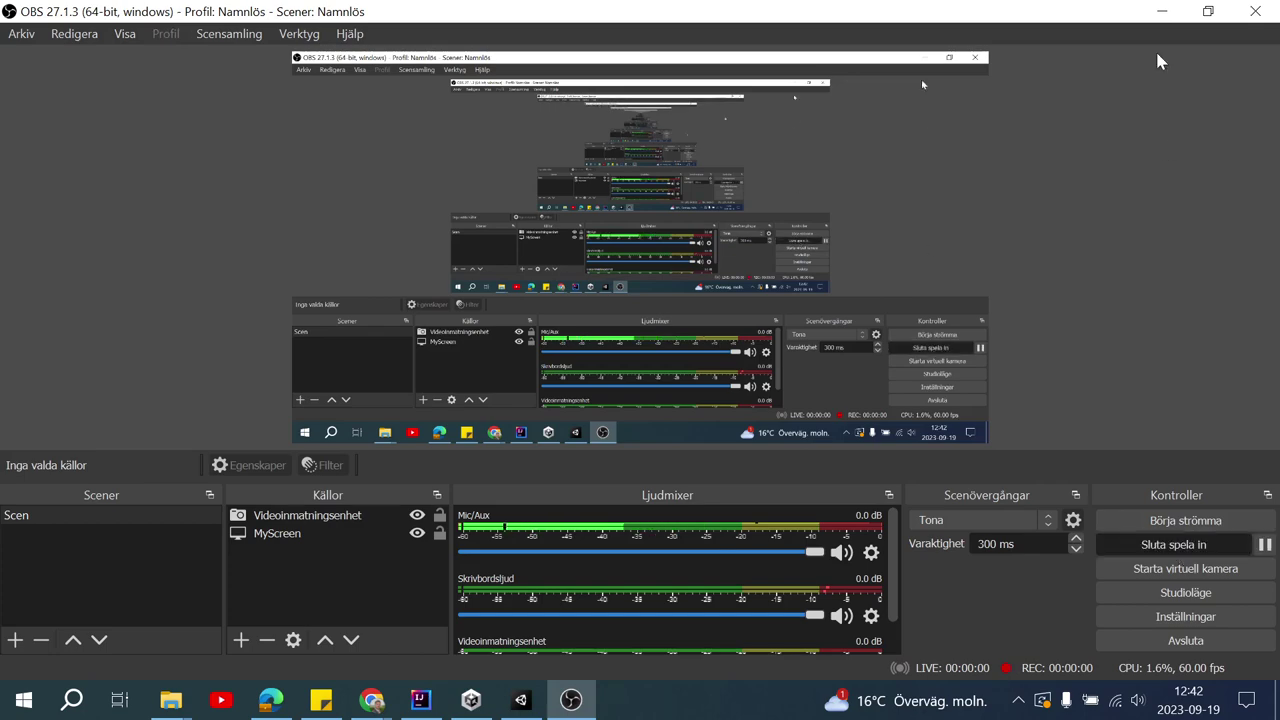
- Start the OBS recording and bring the Unity project Spel 1 with SampleScene to the front
{"action": "left_click", "coordinate": [1162, 11]}
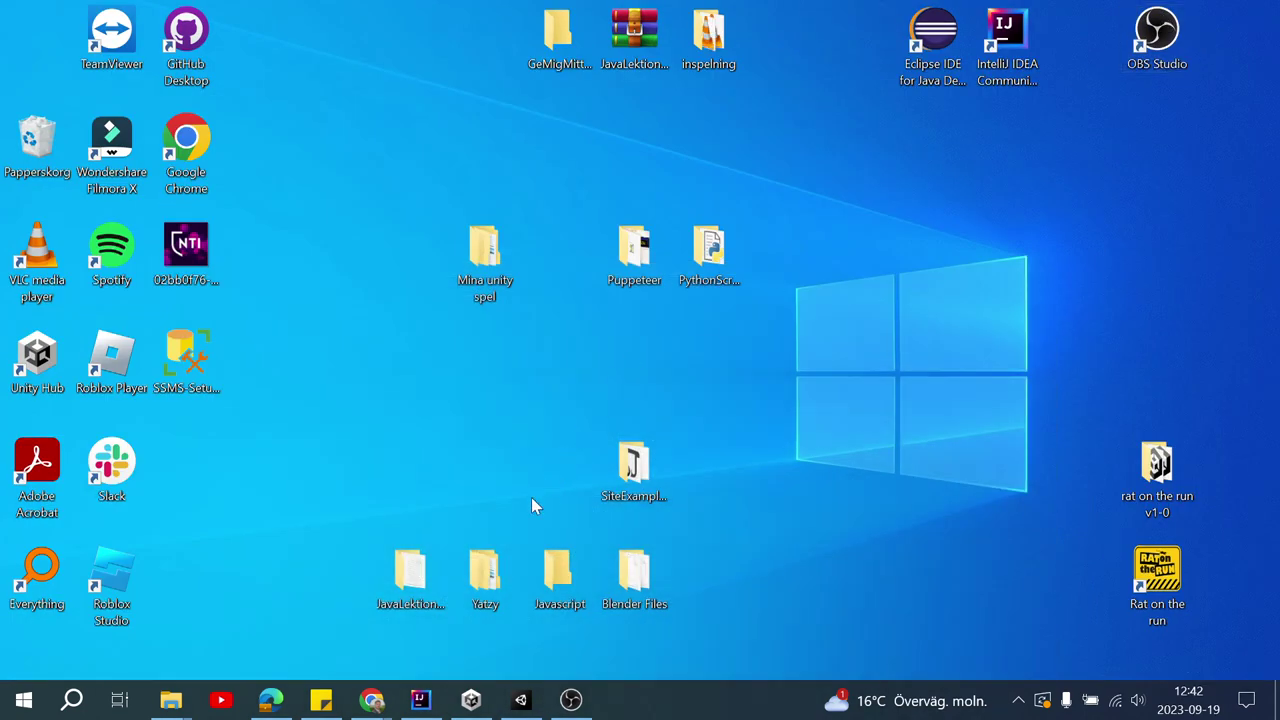
{"action": "left_click", "coordinate": [520, 697]}
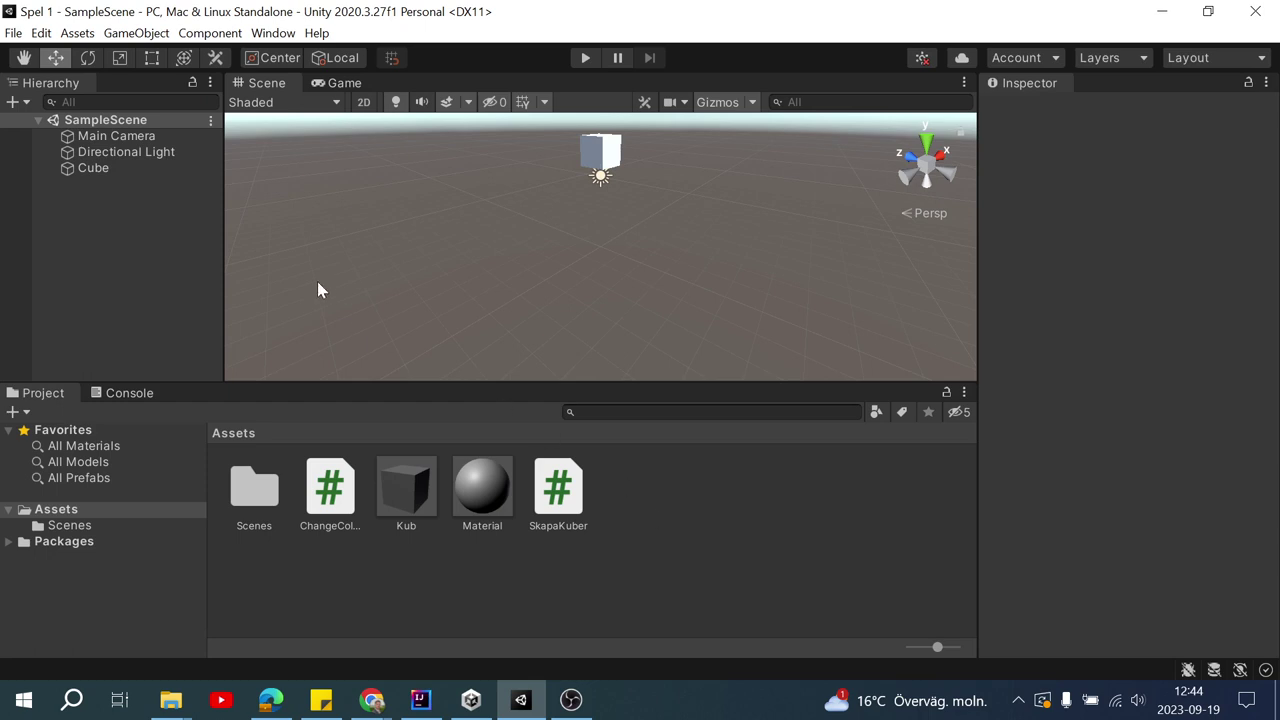
- Check the Kub prefab and the Cube's Skapa Kuber Countdown Time of 2, then play the scene
{"action": "left_click", "coordinate": [80, 173]}
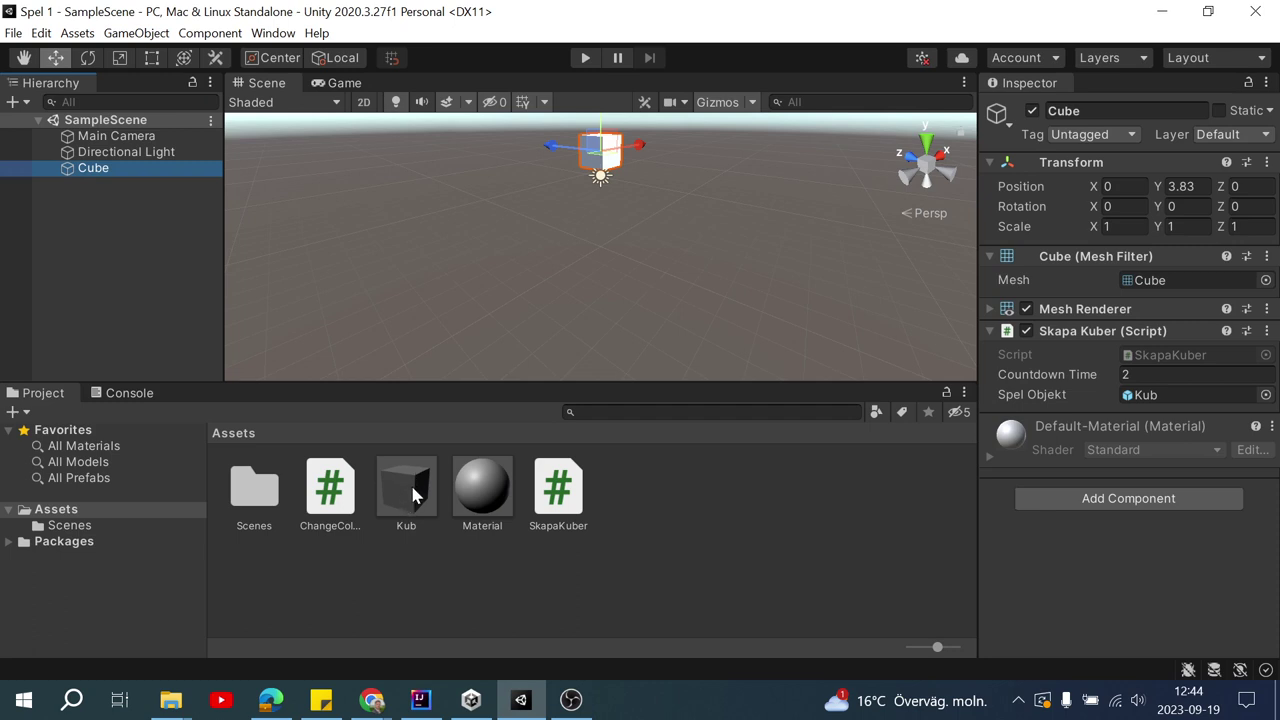
{"action": "left_click", "coordinate": [413, 494]}
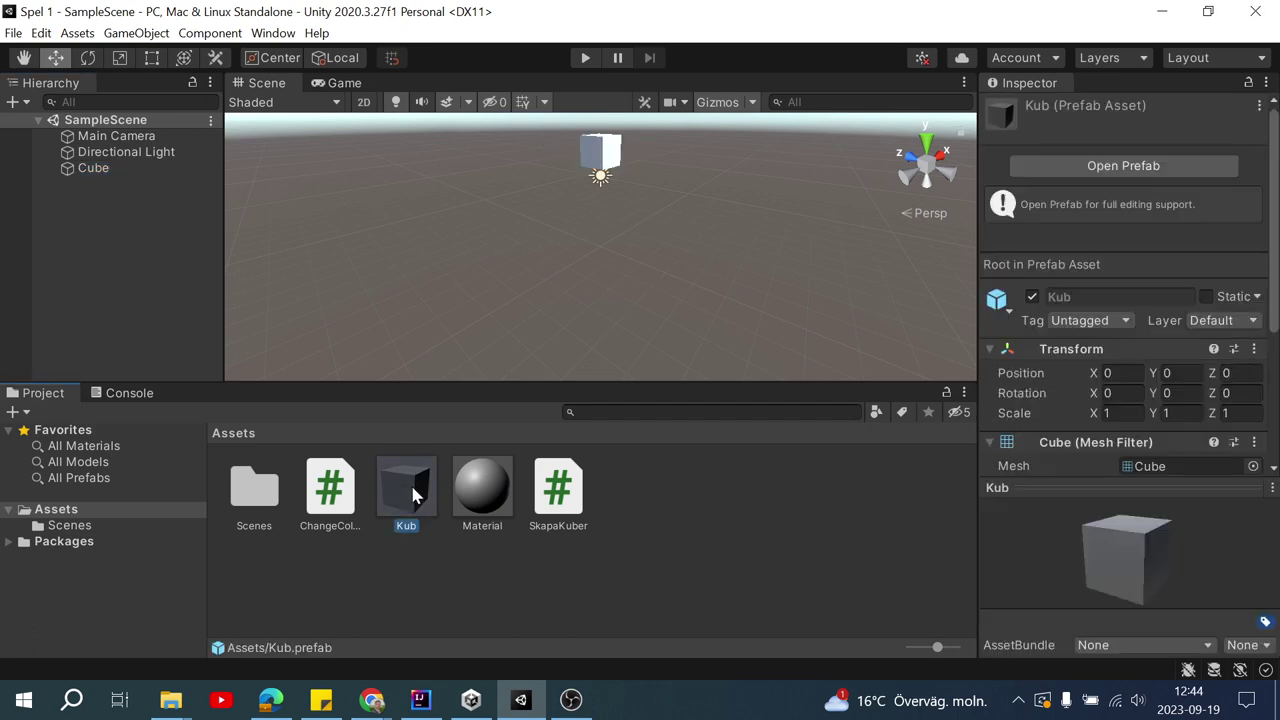
{"action": "scroll", "coordinate": [1077, 437], "scroll_direction": "down", "scroll_amount": 5}
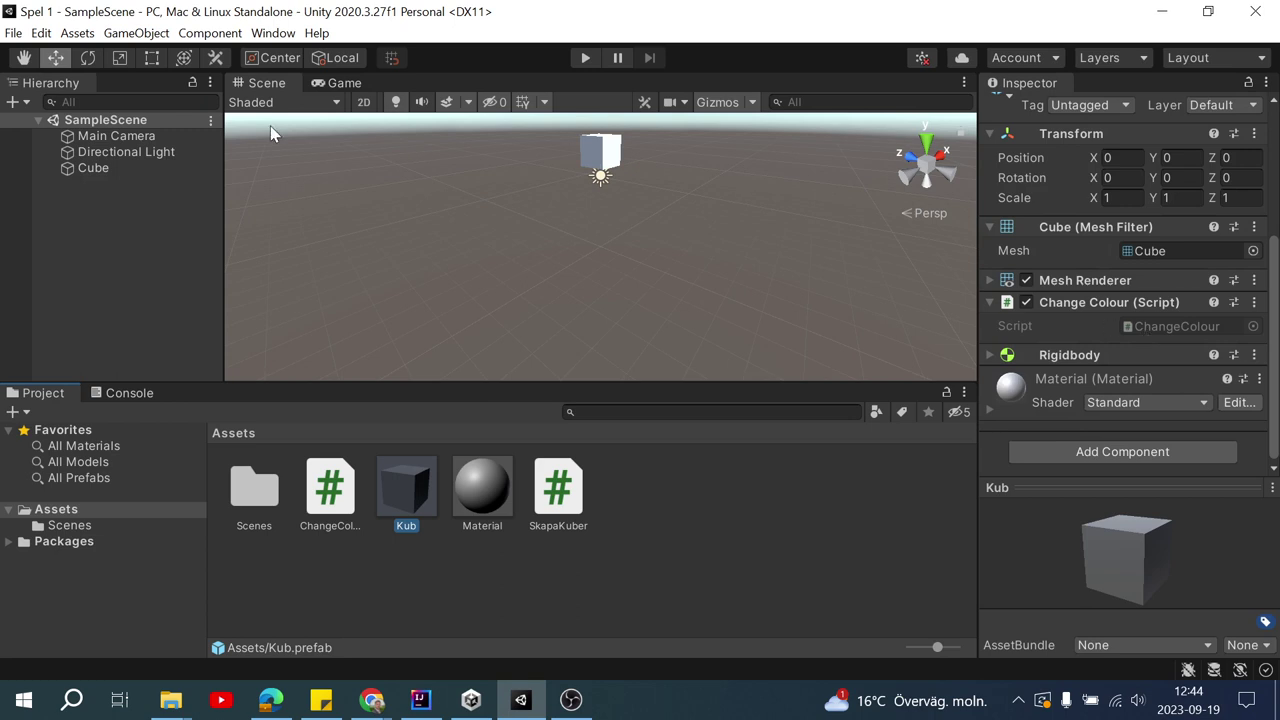
{"action": "left_click", "coordinate": [93, 168]}
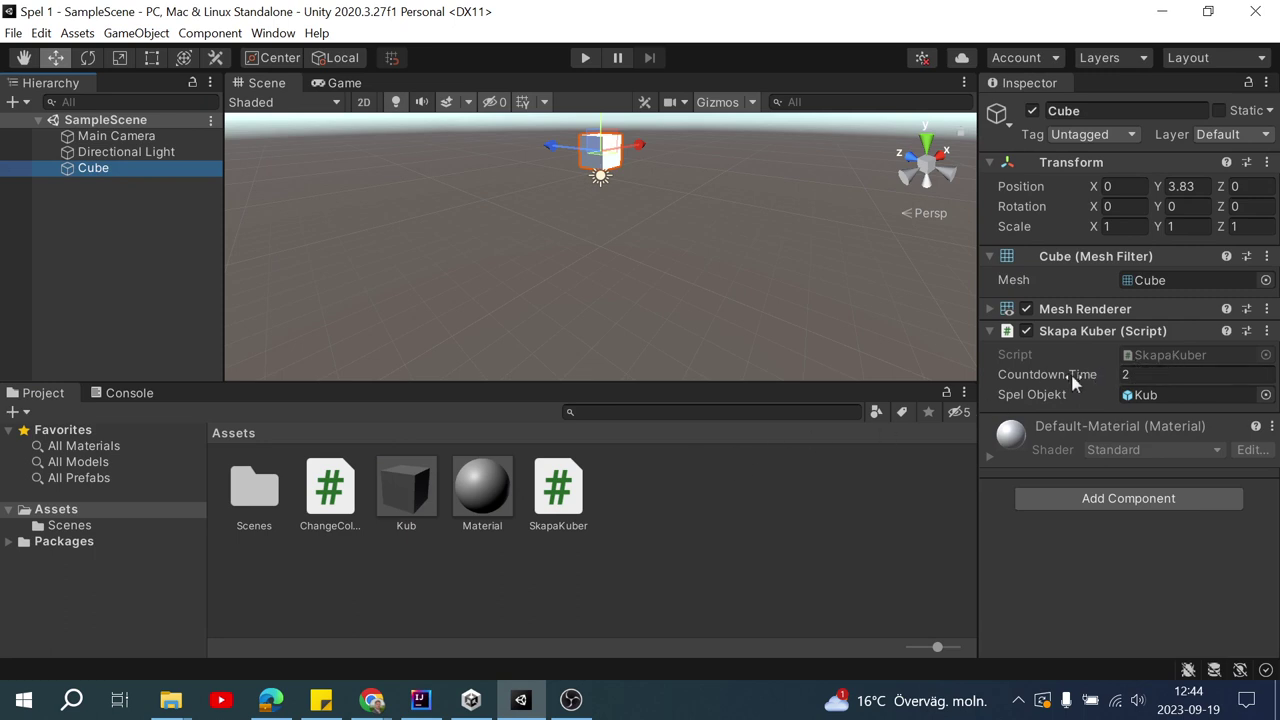
{"action": "left_click", "coordinate": [1133, 373]}
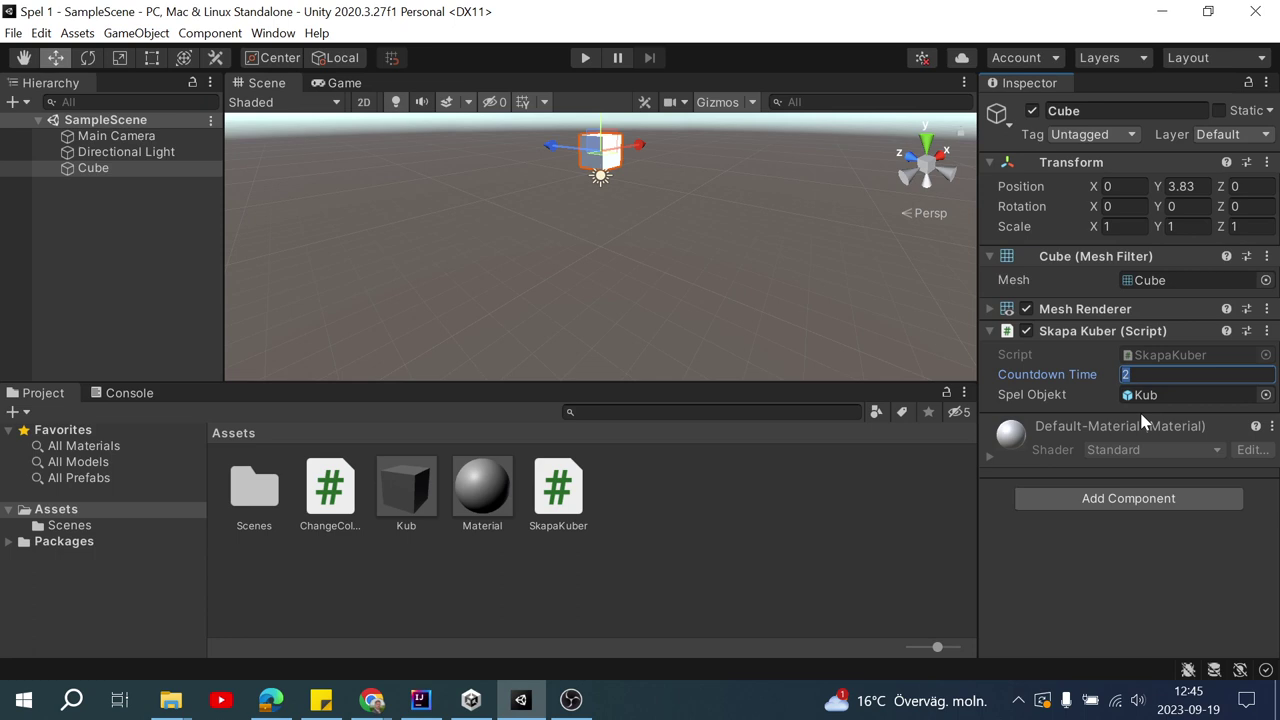
{"action": "left_click", "coordinate": [583, 58]}
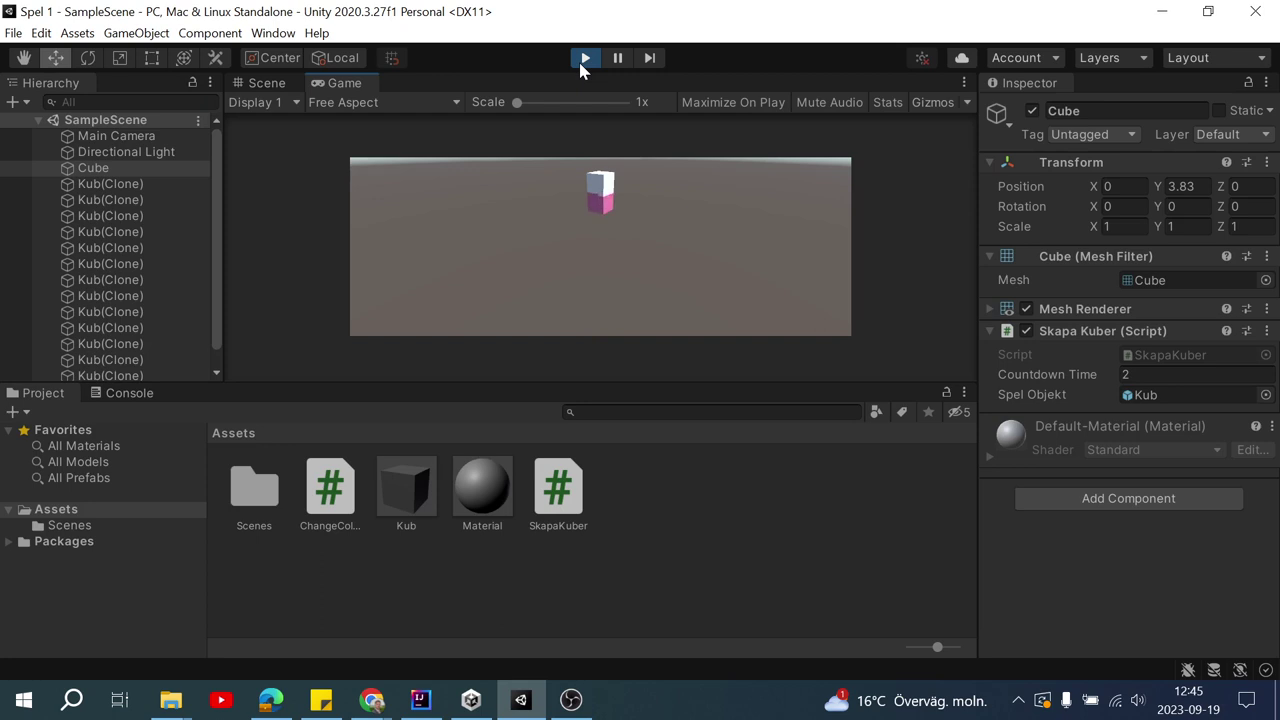
- Exit play mode and open SkapaKuber.cs in Visual Studio
{"action": "left_click", "coordinate": [585, 58]}
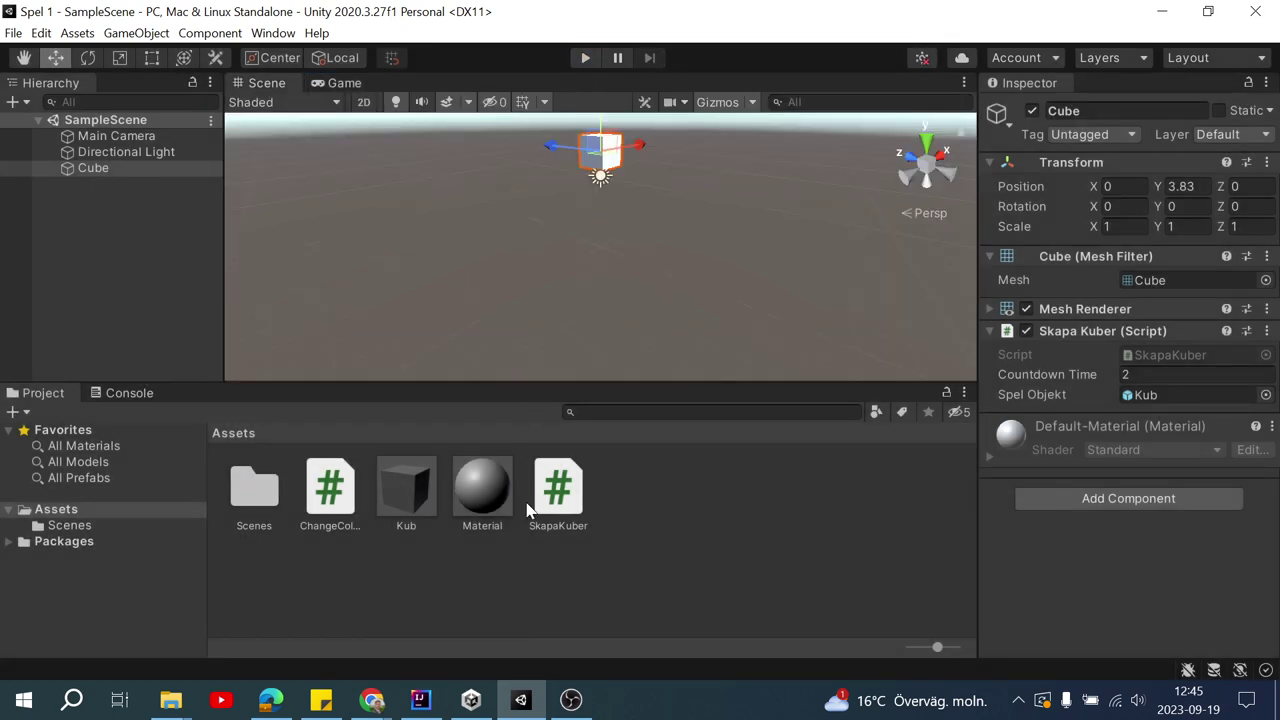
{"action": "left_click", "coordinate": [562, 490]}
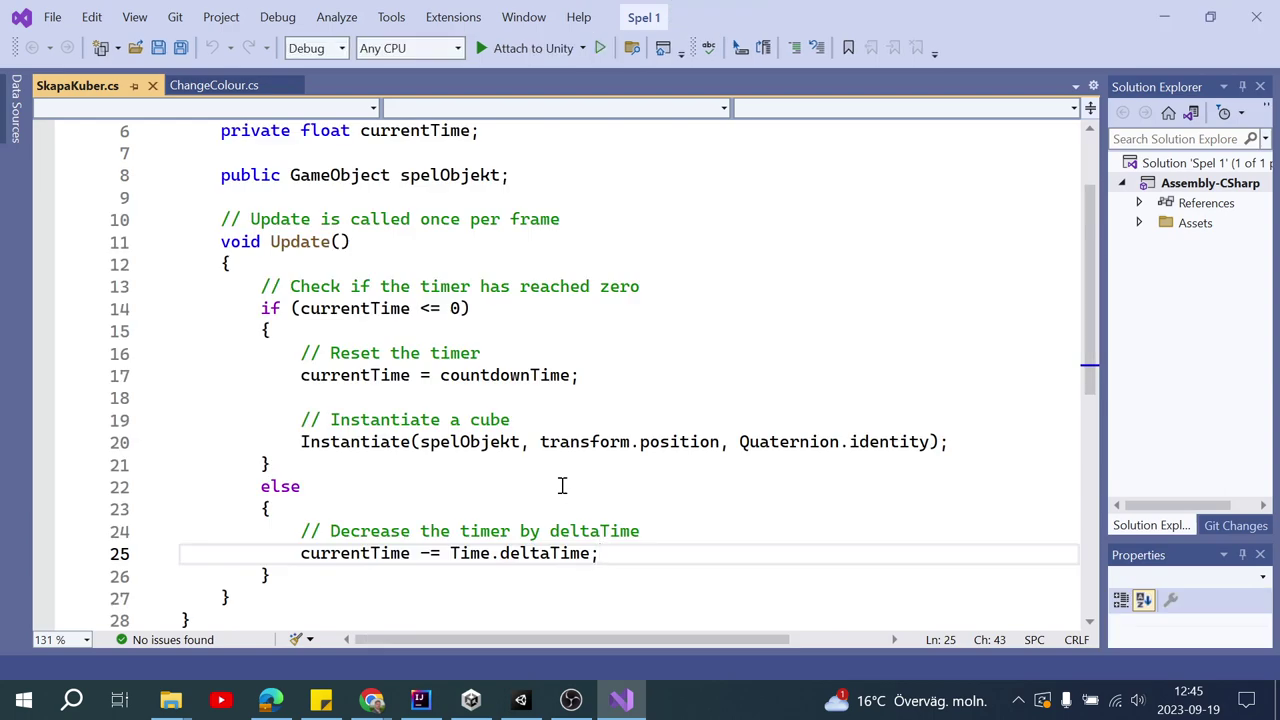
- Zoom the code out and highlight the countdownTime, currentTime and spelObjekt fields
{"action": "scroll", "coordinate": [562, 486], "scroll_direction": "down", "scroll_amount": 1, "text": "ctrl"}
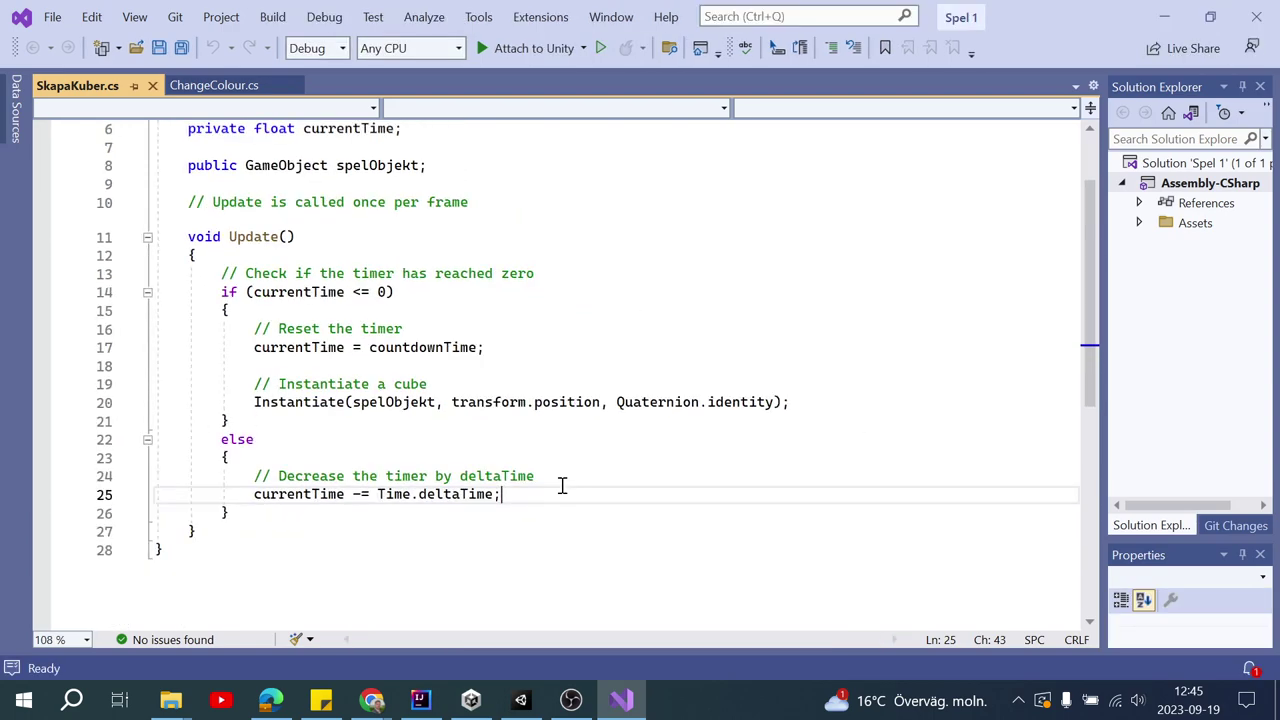
{"action": "scroll", "coordinate": [562, 486], "scroll_direction": "down", "scroll_amount": 1, "text": "ctrl"}
{"action": "scroll", "coordinate": [562, 486], "scroll_direction": "down", "scroll_amount": 1, "text": "ctrl"}
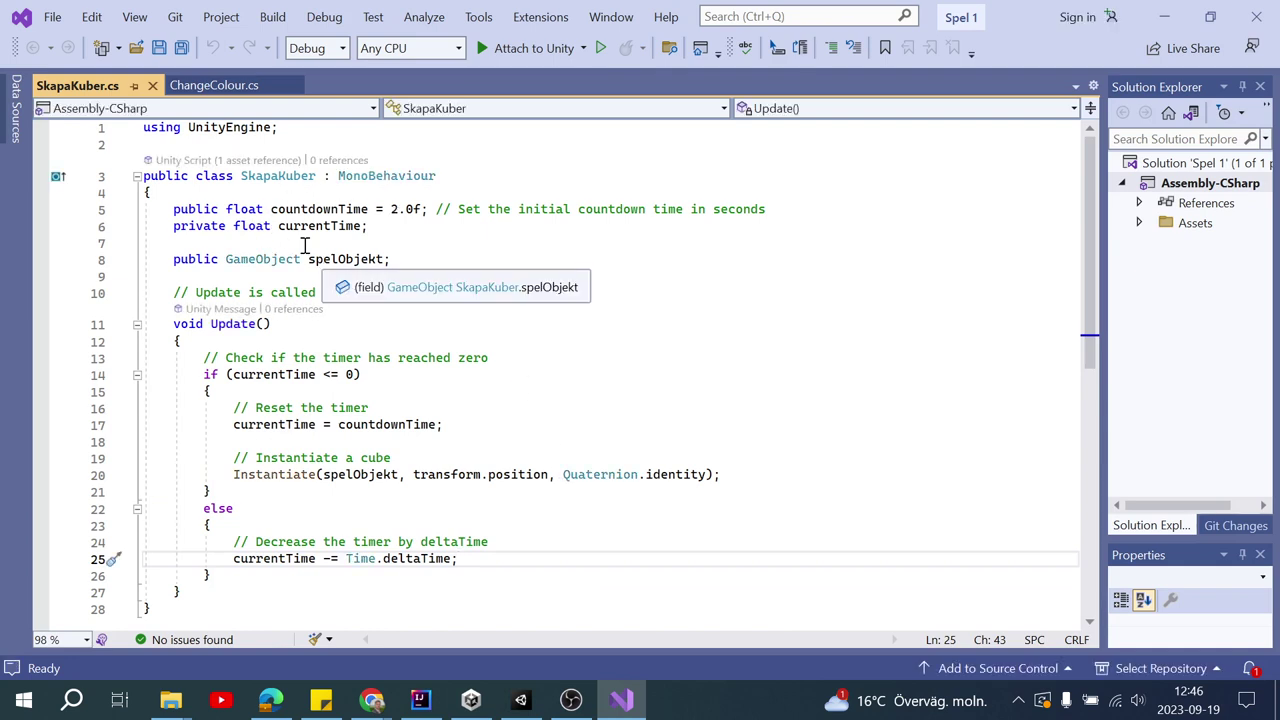
{"action": "left_click", "coordinate": [298, 209]}
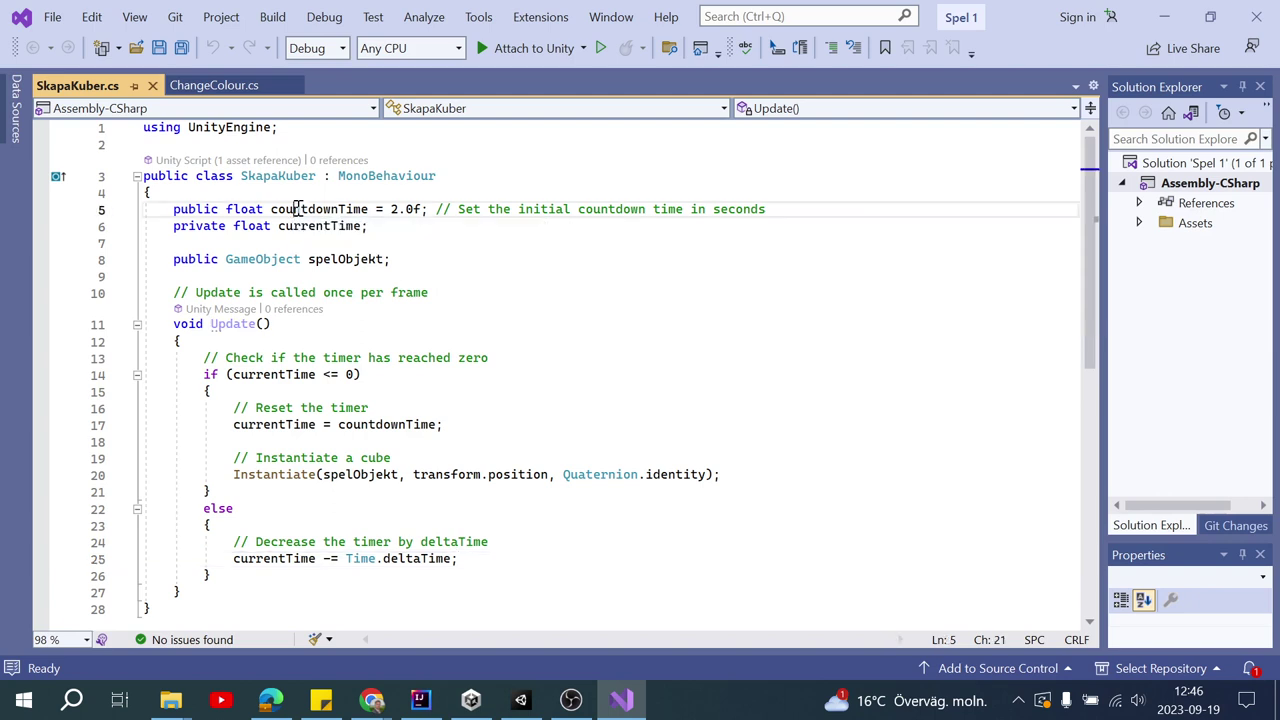
{"action": "double_click", "coordinate": [298, 209]}
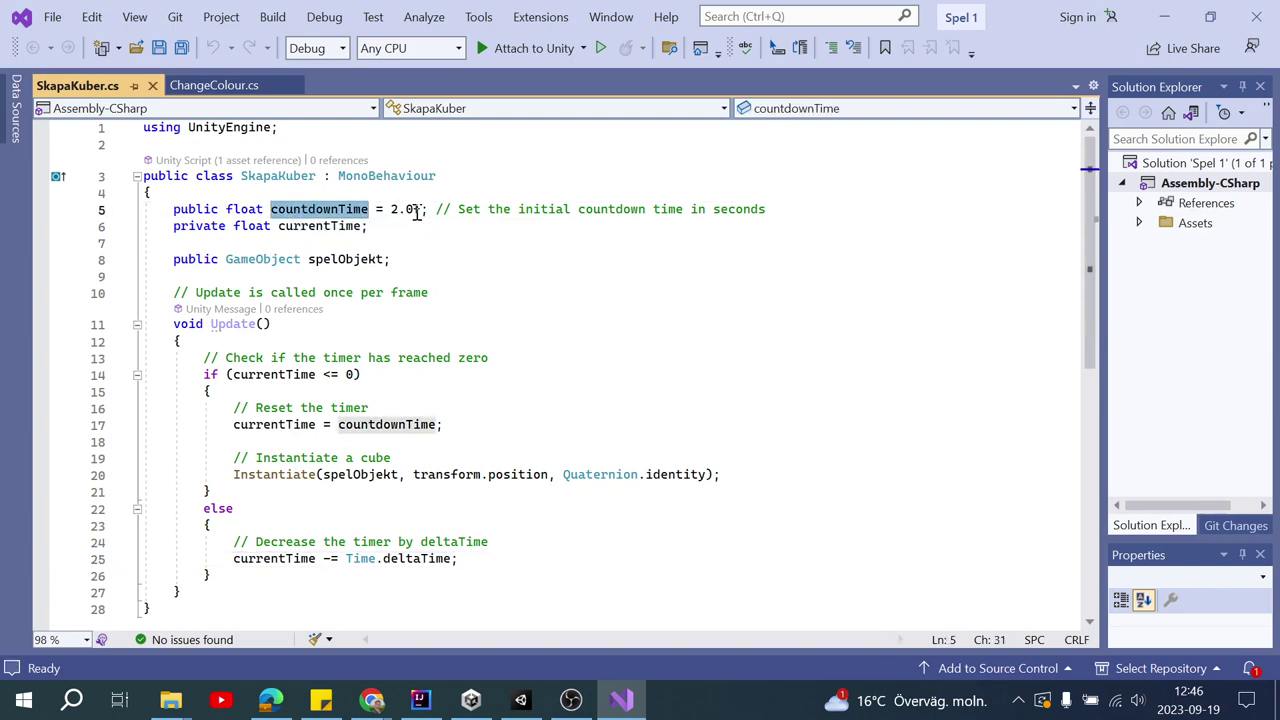
{"action": "double_click", "coordinate": [304, 227]}
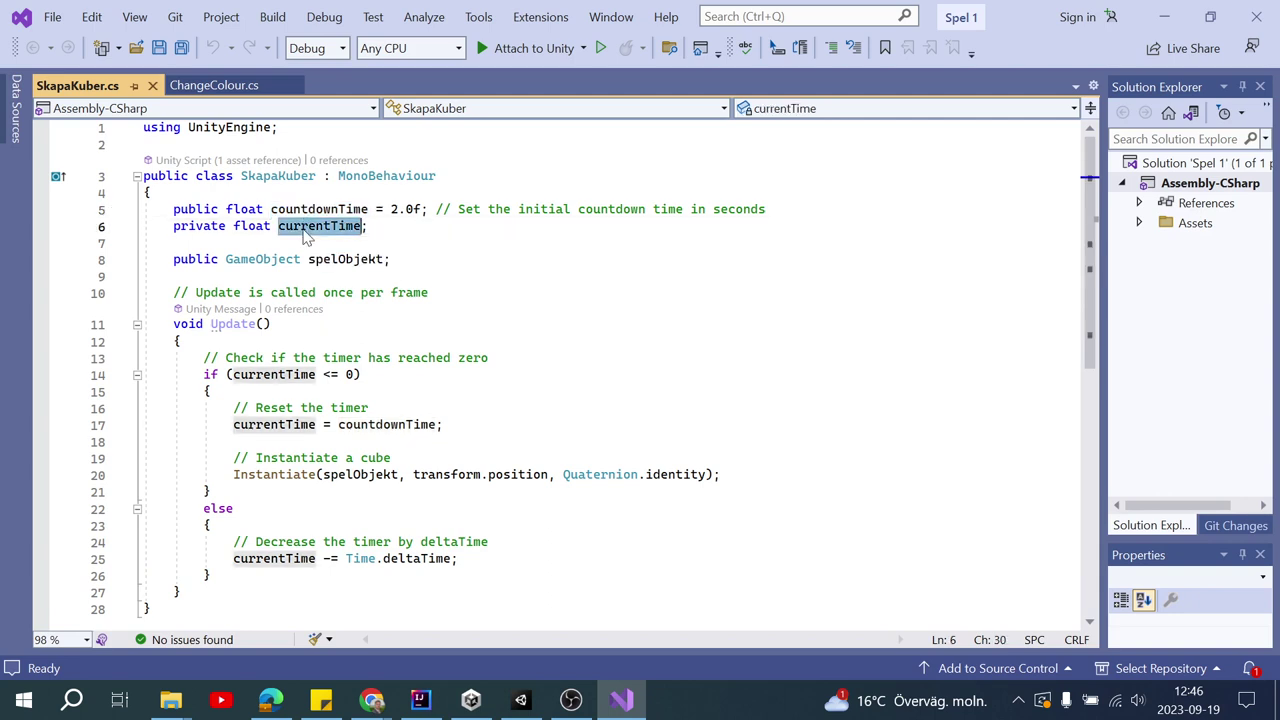
{"action": "double_click", "coordinate": [336, 262]}
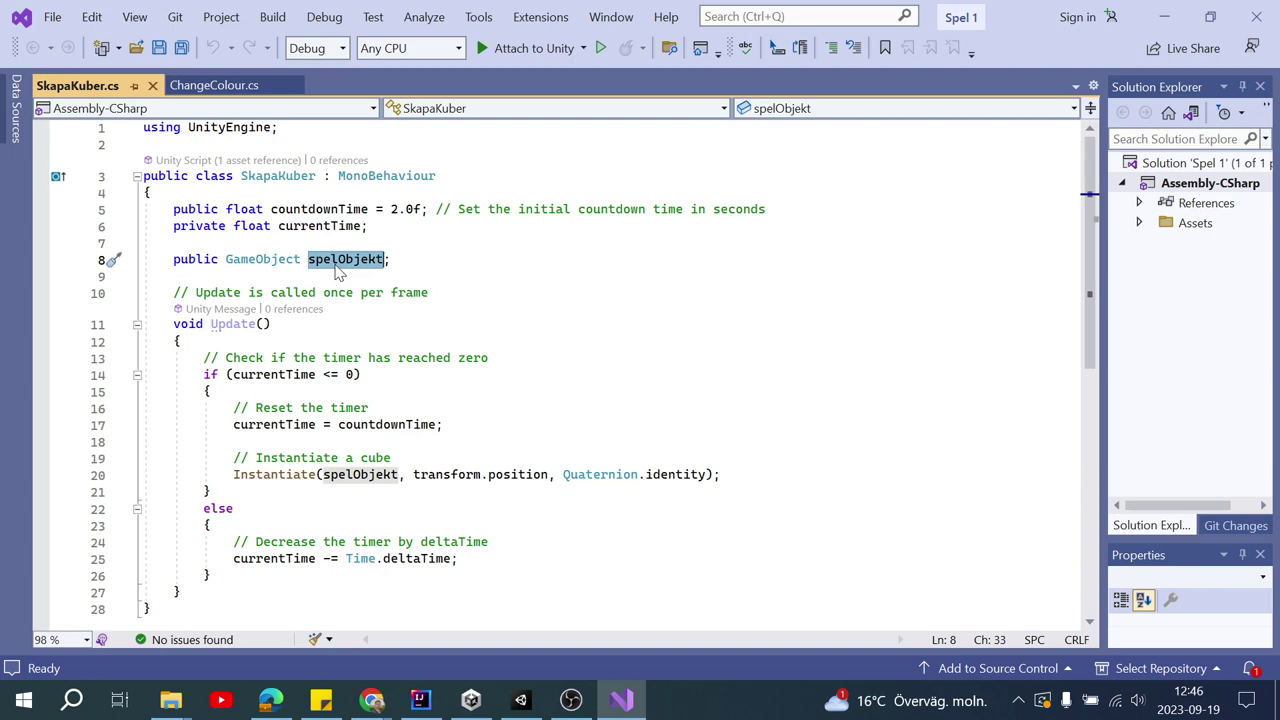
- Re-highlight countdownTime, currentTime and the public keyword on line 5, then return to Unity
{"action": "double_click", "coordinate": [323, 212]}
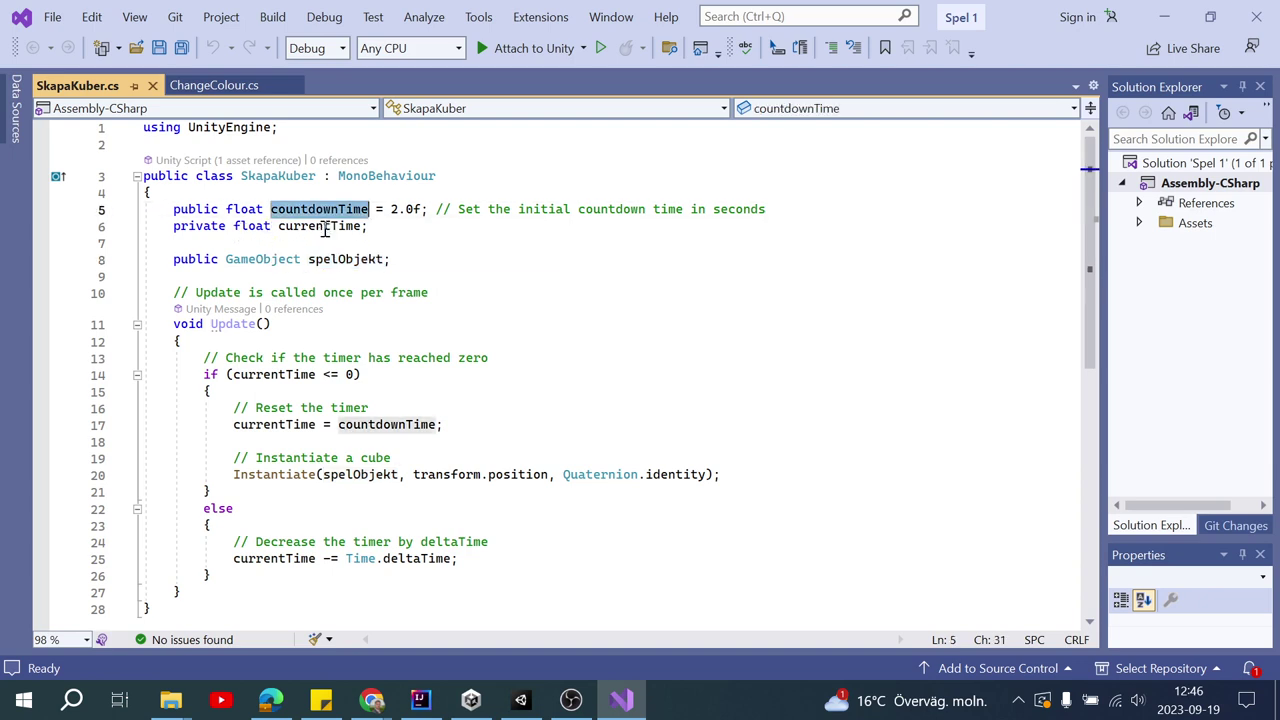
{"action": "double_click", "coordinate": [325, 230]}
{"action": "left_click", "coordinate": [189, 226]}
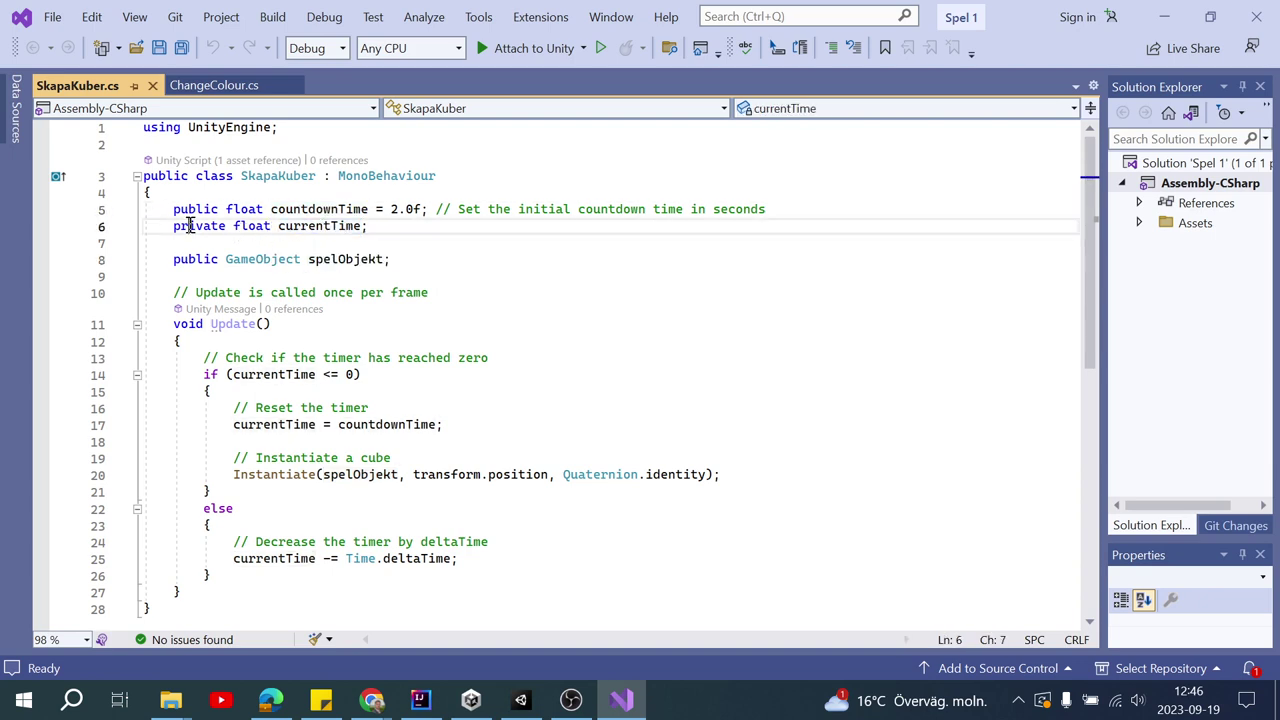
{"action": "left_click", "coordinate": [308, 209]}
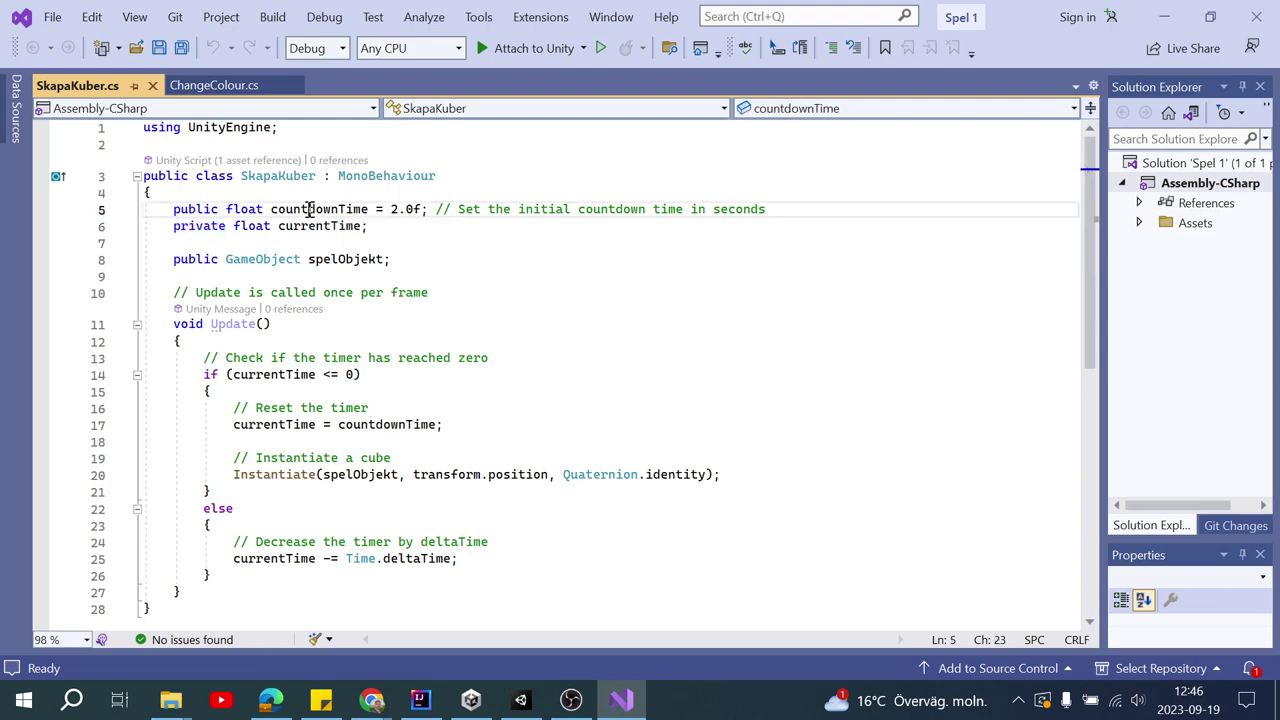
{"action": "double_click", "coordinate": [310, 209]}
{"action": "double_click", "coordinate": [196, 210]}
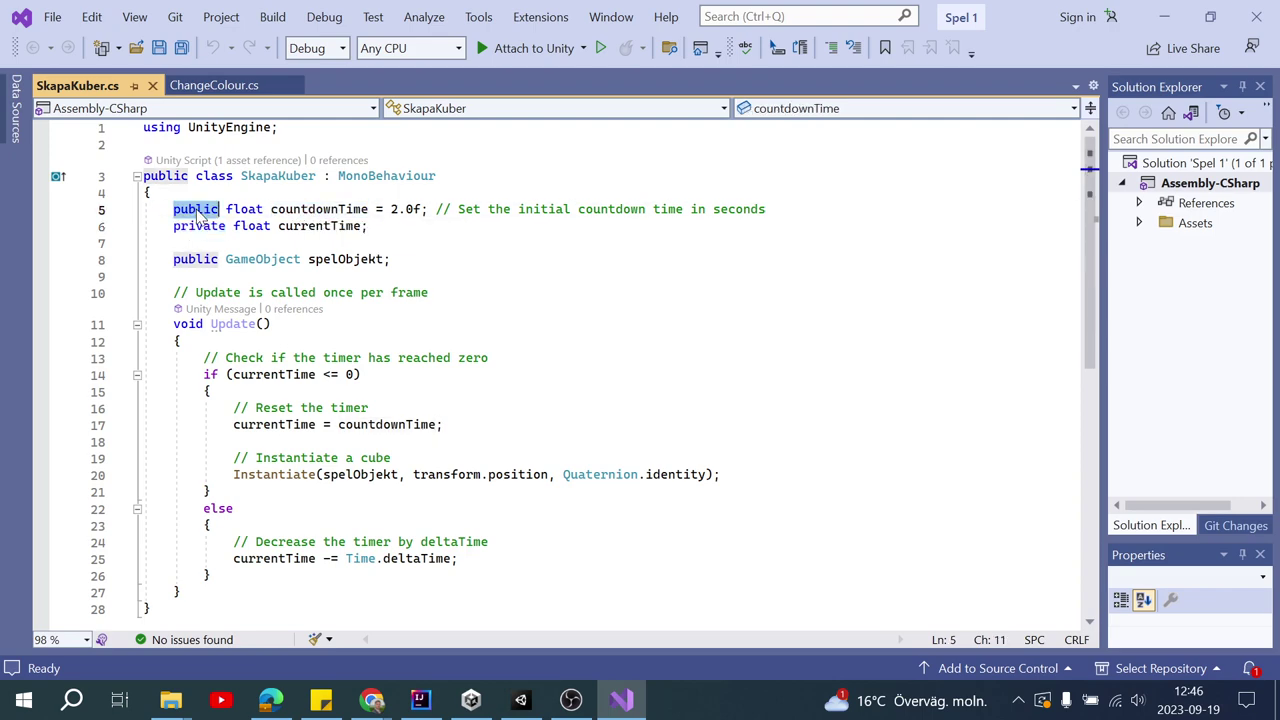
{"action": "key", "text": "alt+Tab"}
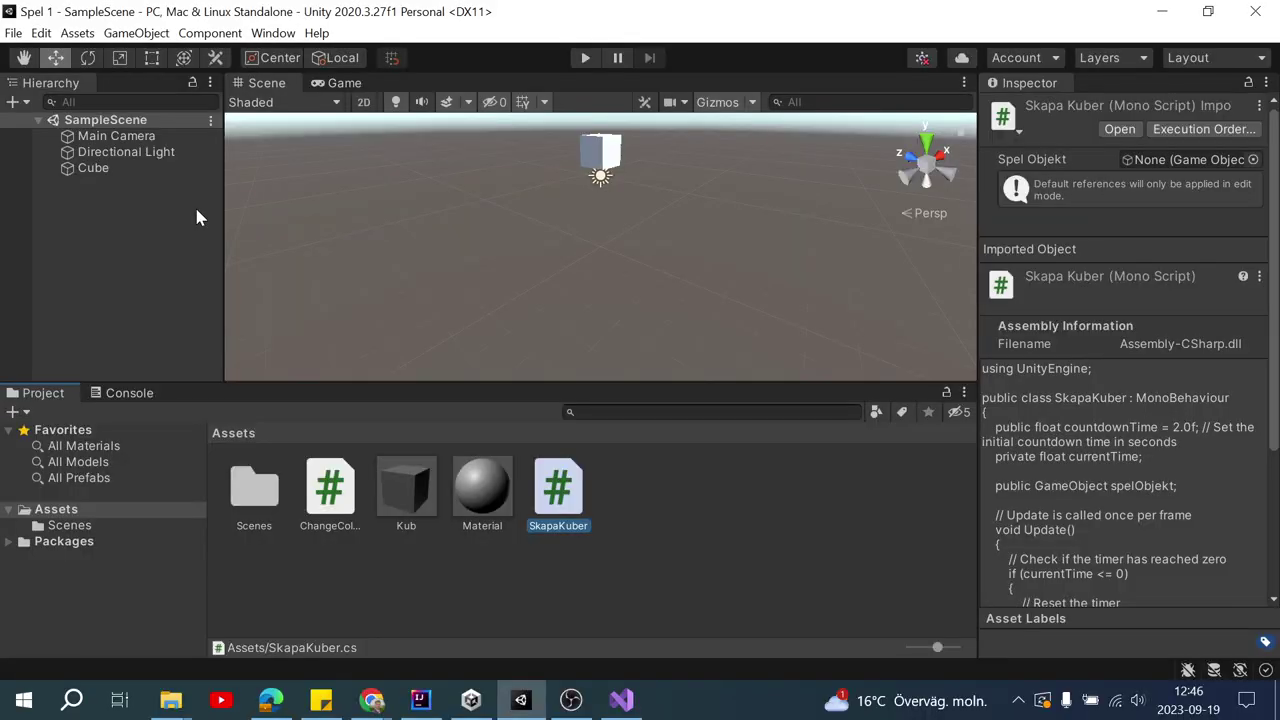
- Select the Cube to view its Skapa Kuber settings, then switch between Unity and SkapaKuber.cs, ending in the code
{"action": "left_click", "coordinate": [95, 168]}
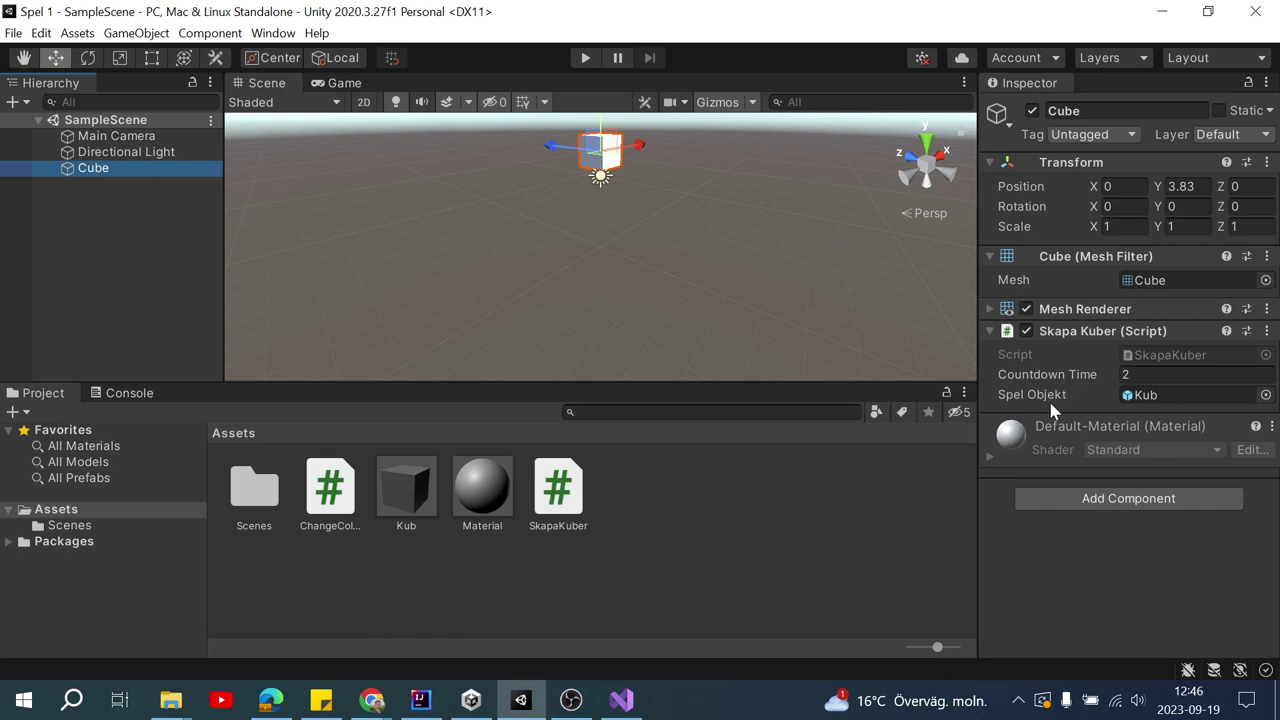
{"action": "key", "text": "alt+Tab"}
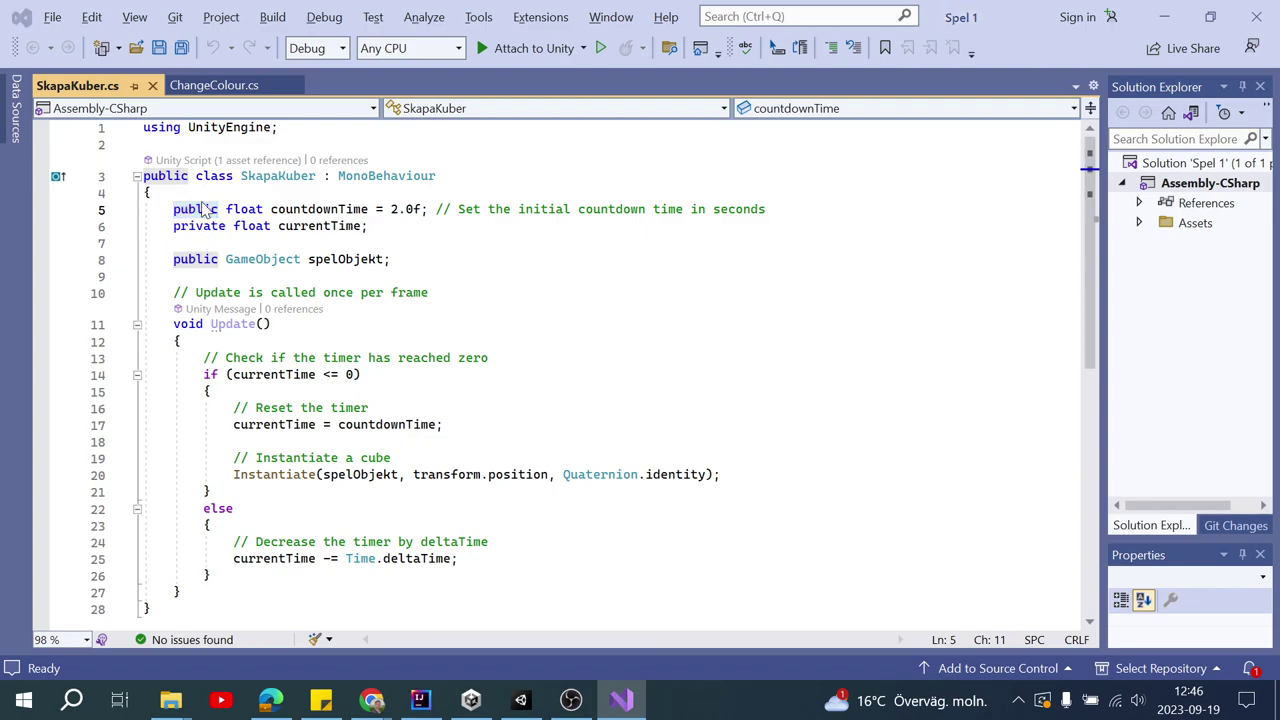
{"action": "key", "text": "alt+Tab"}
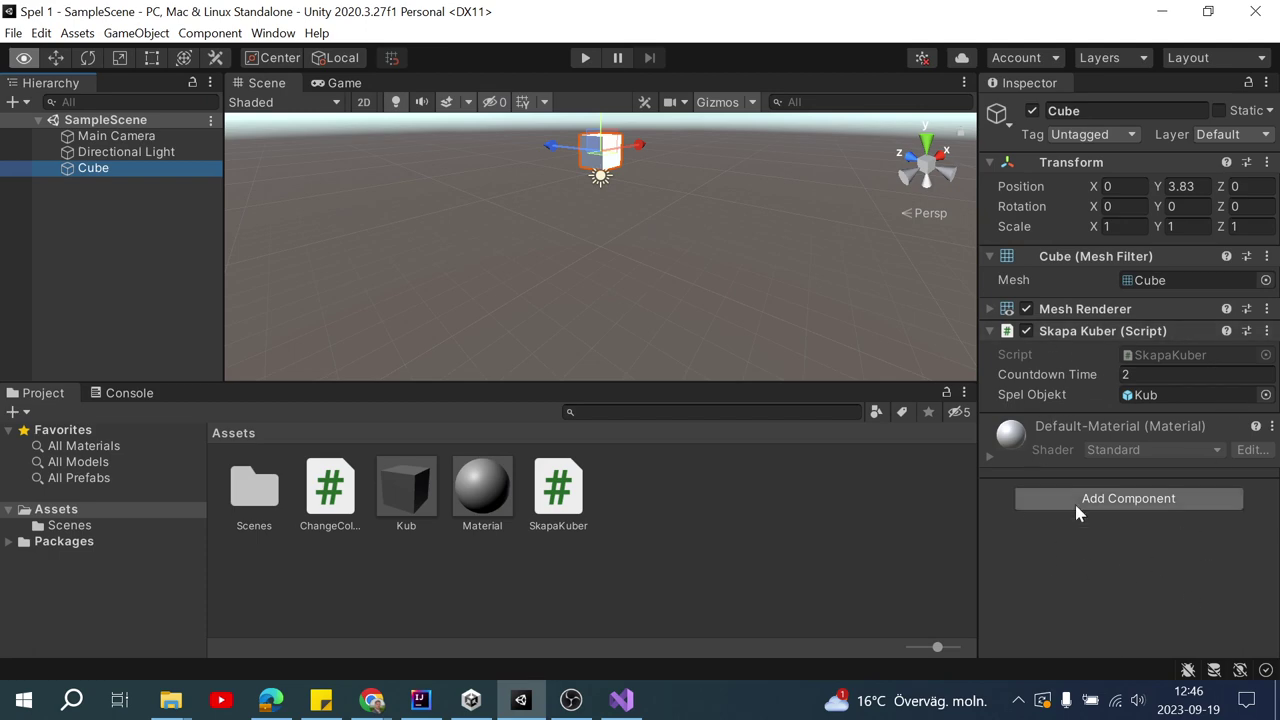
{"action": "key", "text": "alt+Tab"}
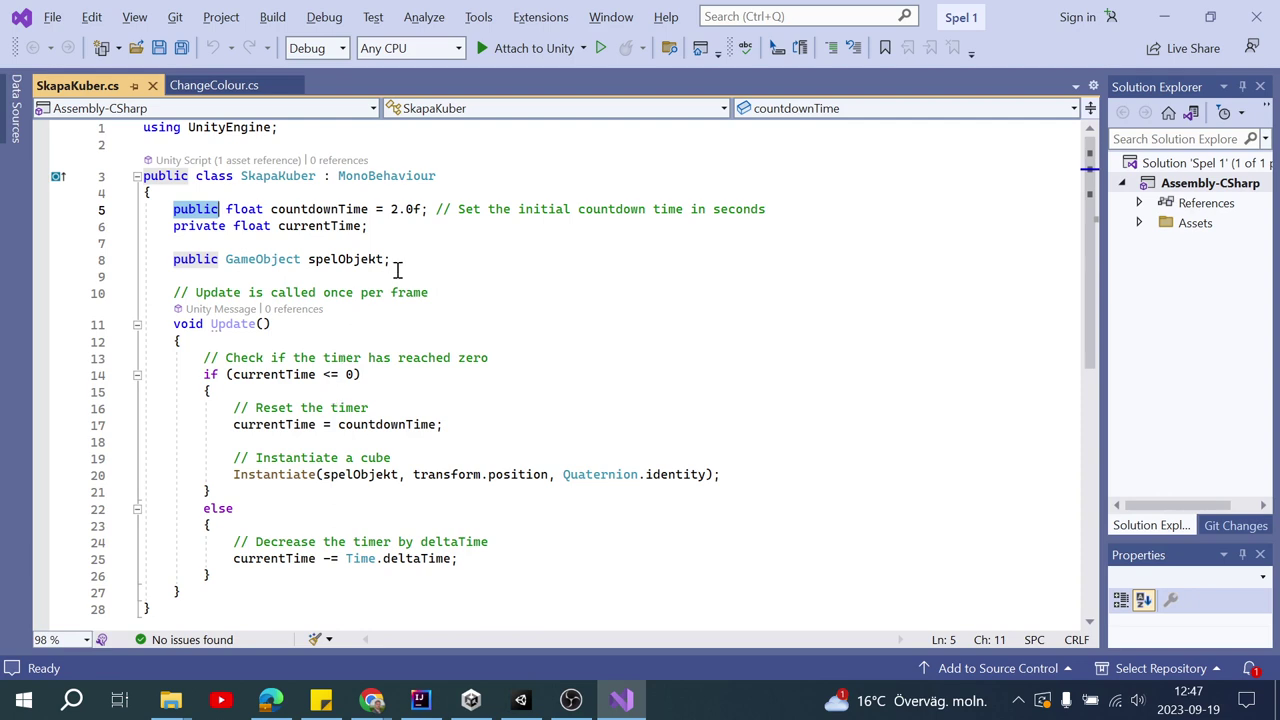
- Select the spelObjekt field name on line 8, then switch to Unity's Cube Inspector
{"action": "left_click", "coordinate": [325, 270]}
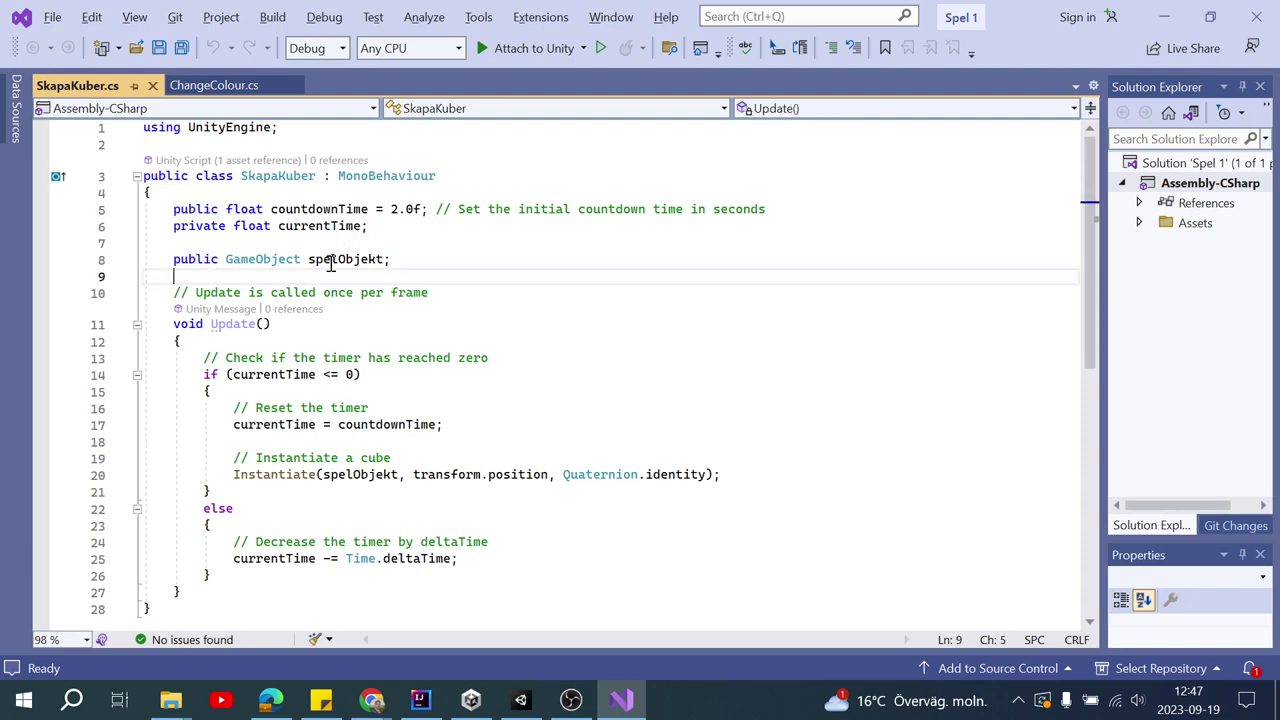
{"action": "double_click", "coordinate": [332, 259]}
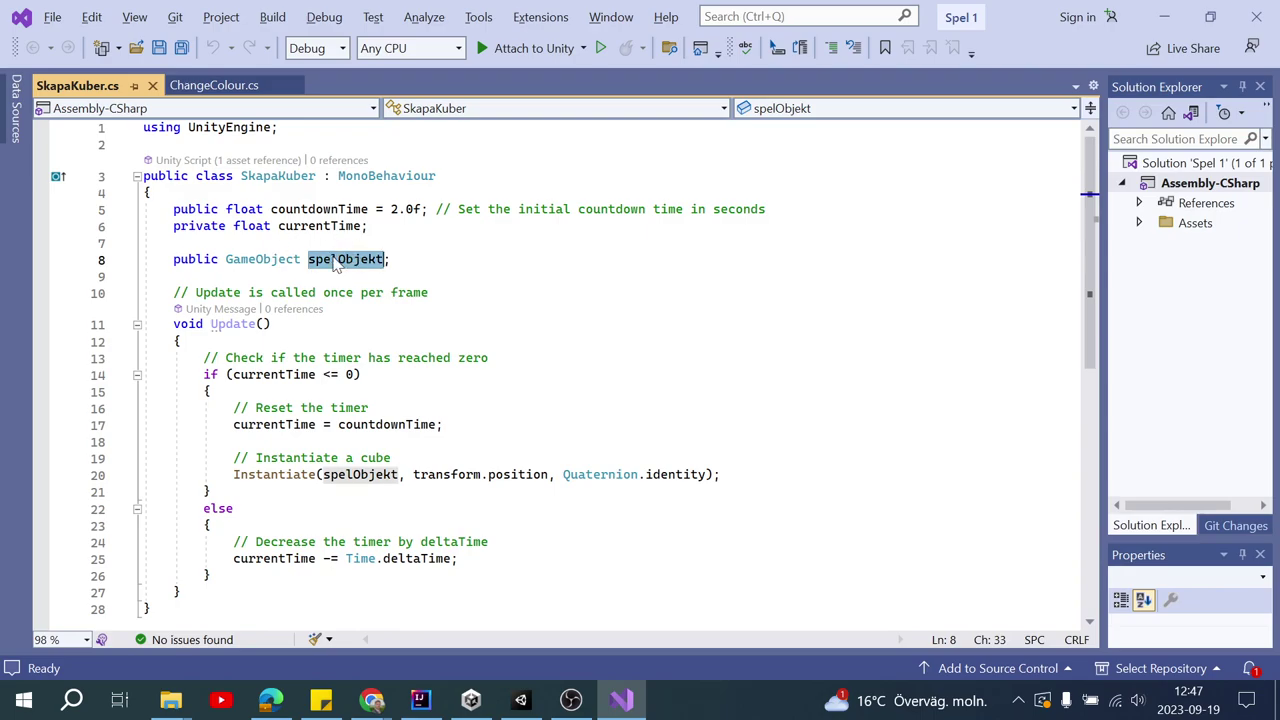
{"action": "key", "text": "alt+Tab"}
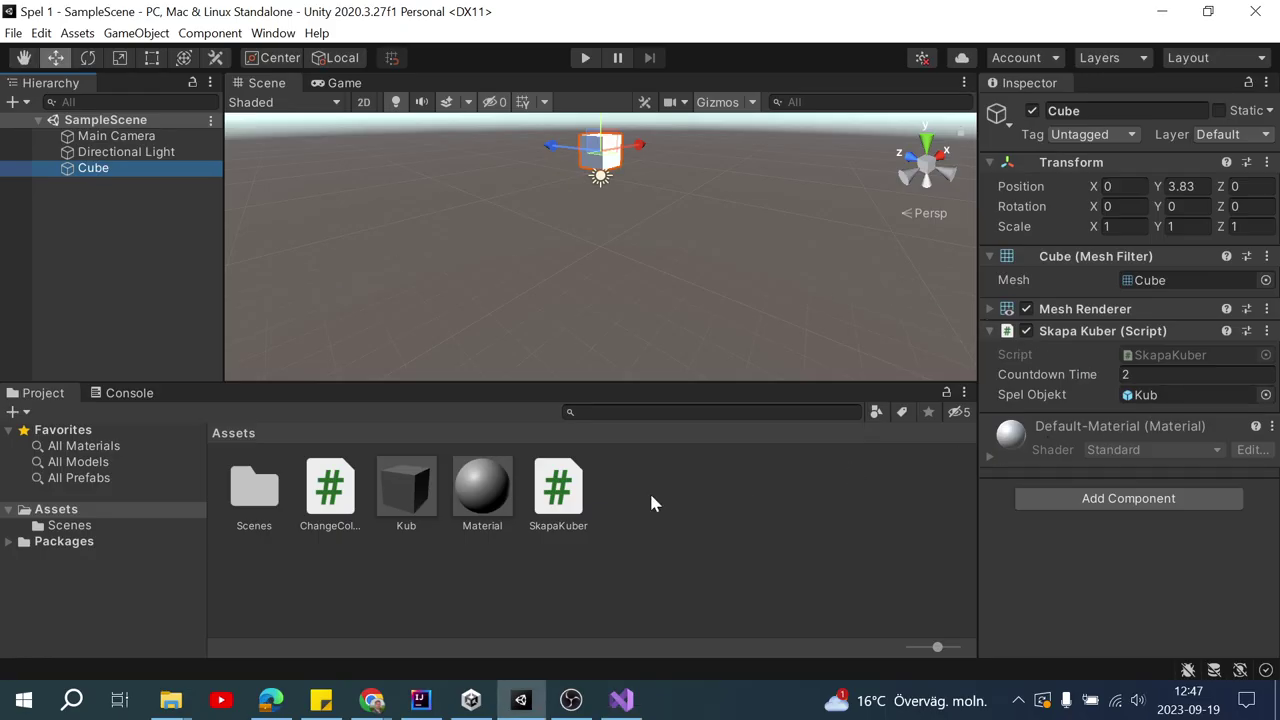
- Drag the Kub prefab into the Spel Objekt slot, then go back to SkapaKuber.cs
{"action": "left_click_drag", "start_coordinate": [397, 469], "coordinate": [1147, 401]}
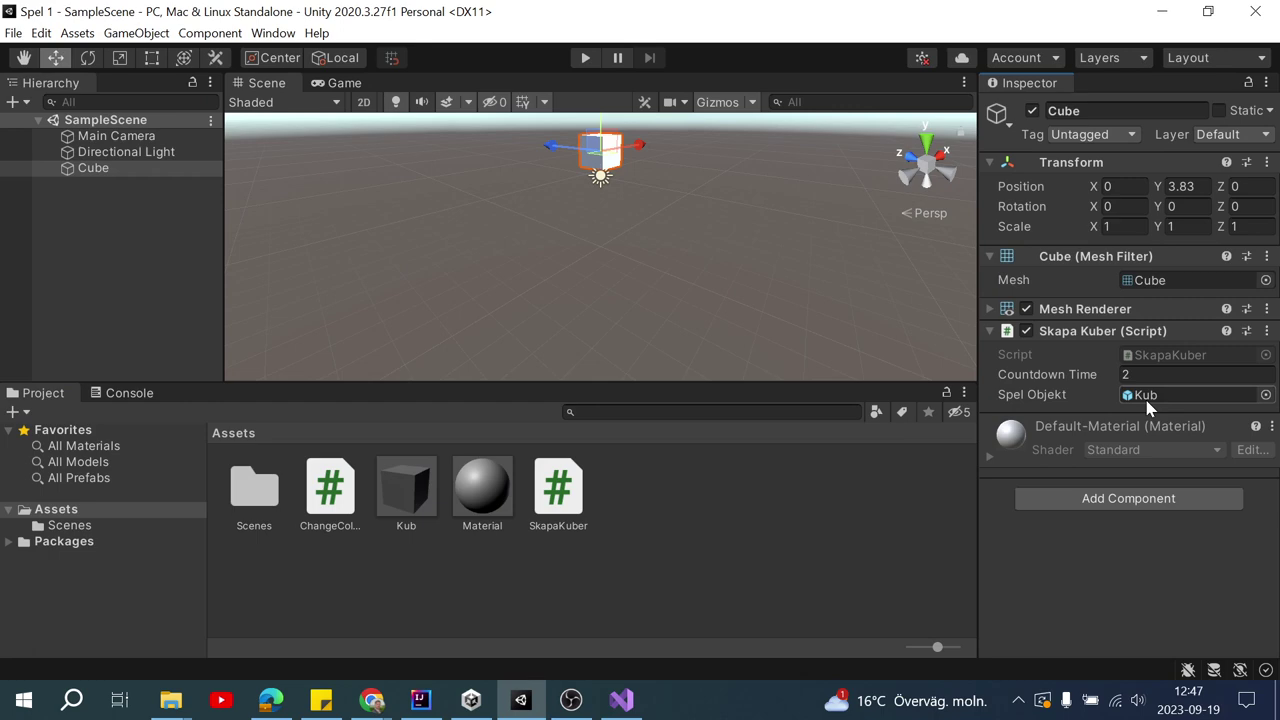
{"action": "key", "text": "alt+Tab"}
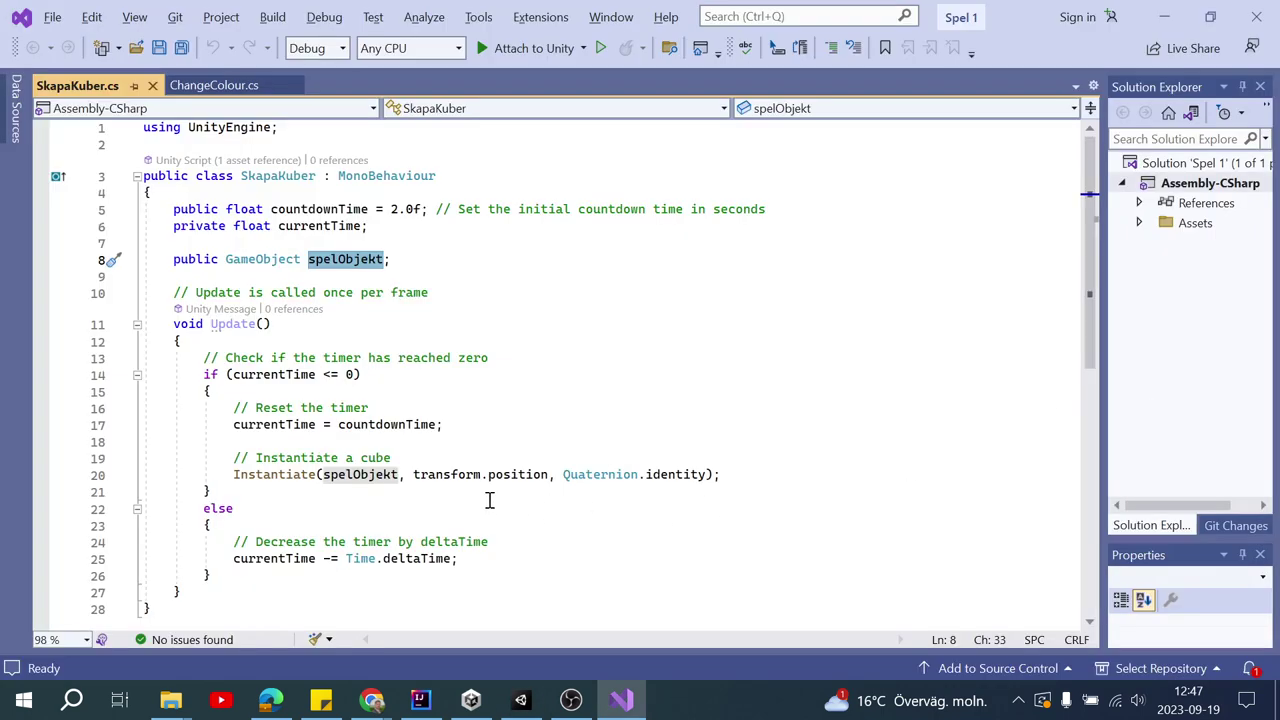
{"action": "scroll", "coordinate": [480, 449], "scroll_direction": "down", "scroll_amount": 1}
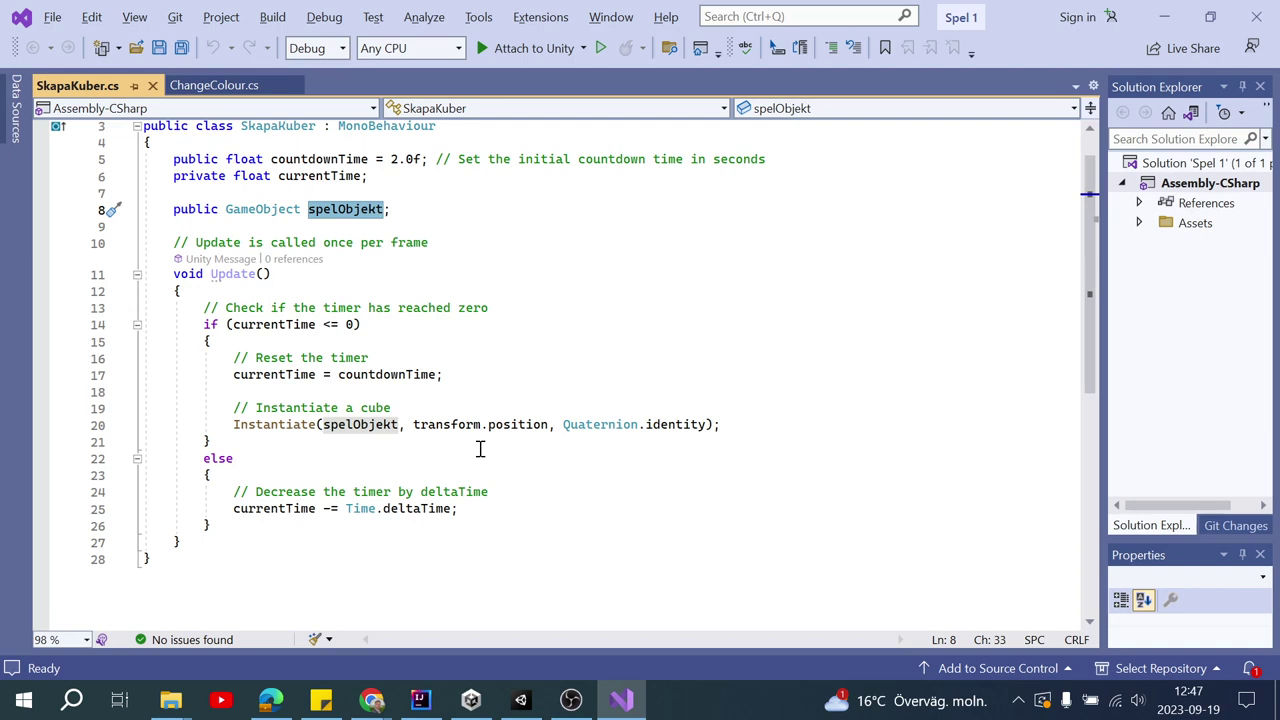
{"action": "mouse_move", "coordinate": [379, 433]}
{"action": "left_click_drag", "start_coordinate": [462, 510], "coordinate": [231, 508]}
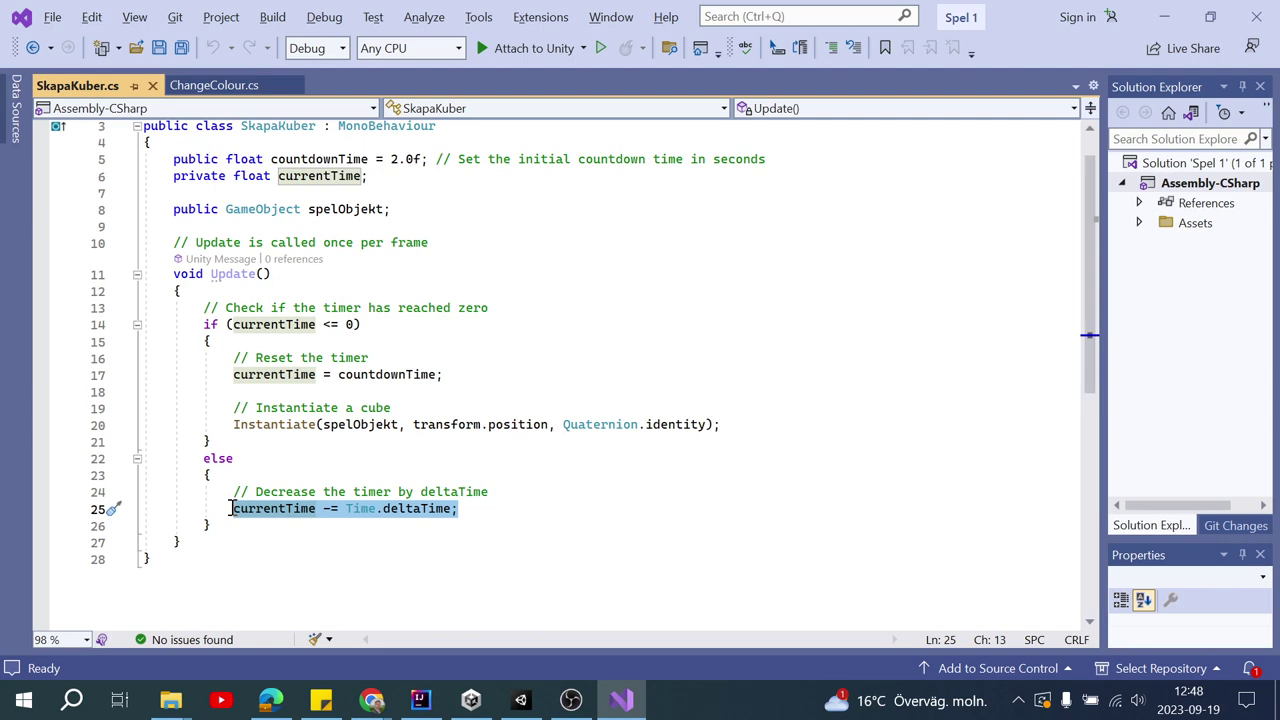
{"action": "left_click", "coordinate": [334, 524]}
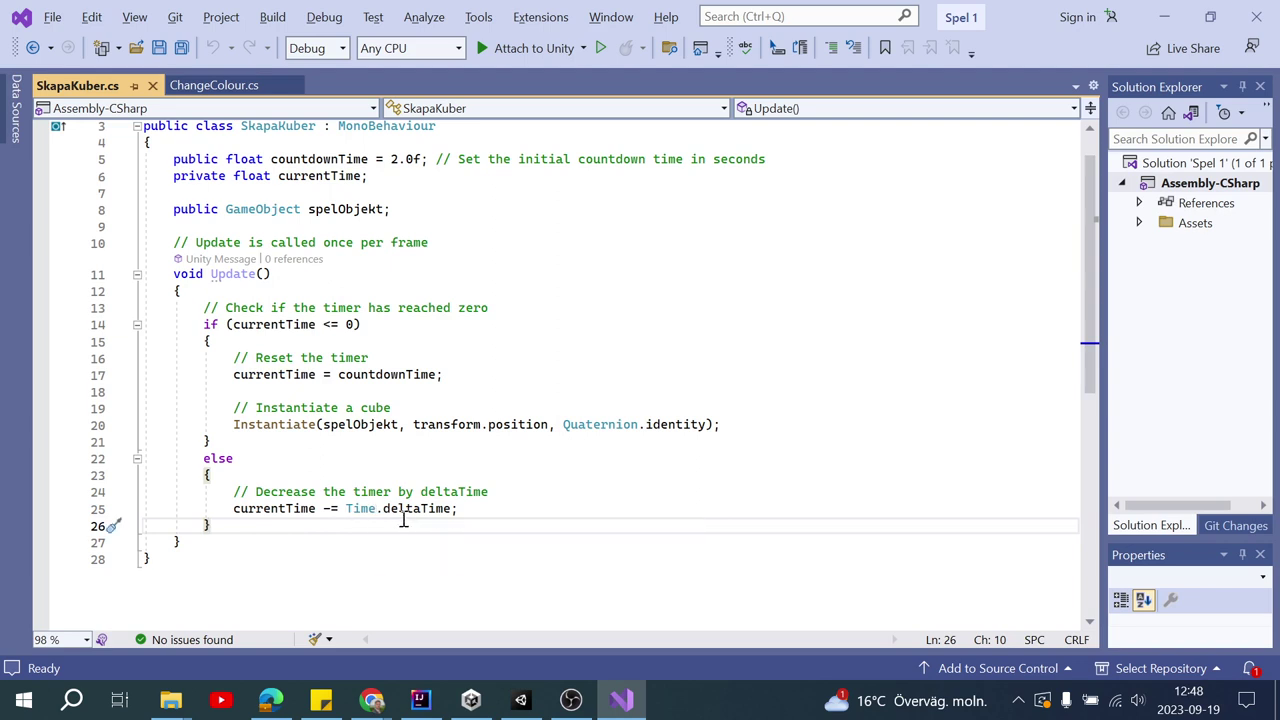
{"action": "mouse_move", "coordinate": [424, 508]}
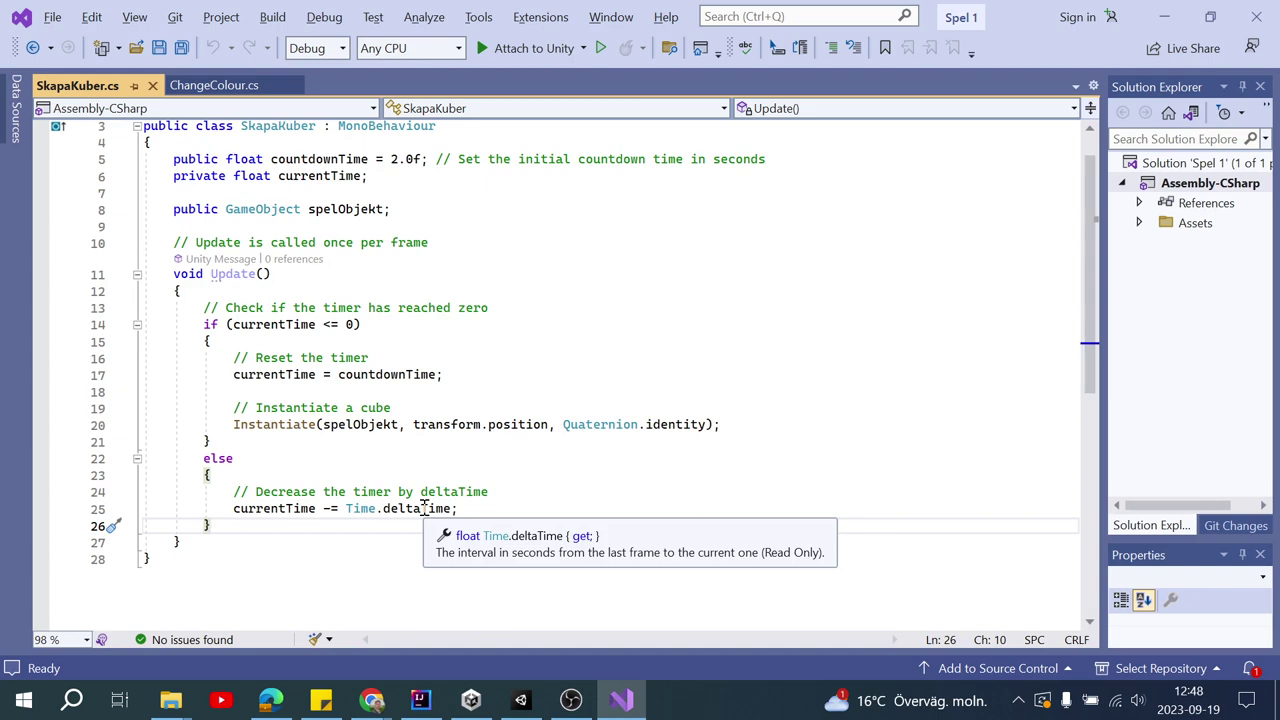
{"action": "left_click", "coordinate": [329, 508]}
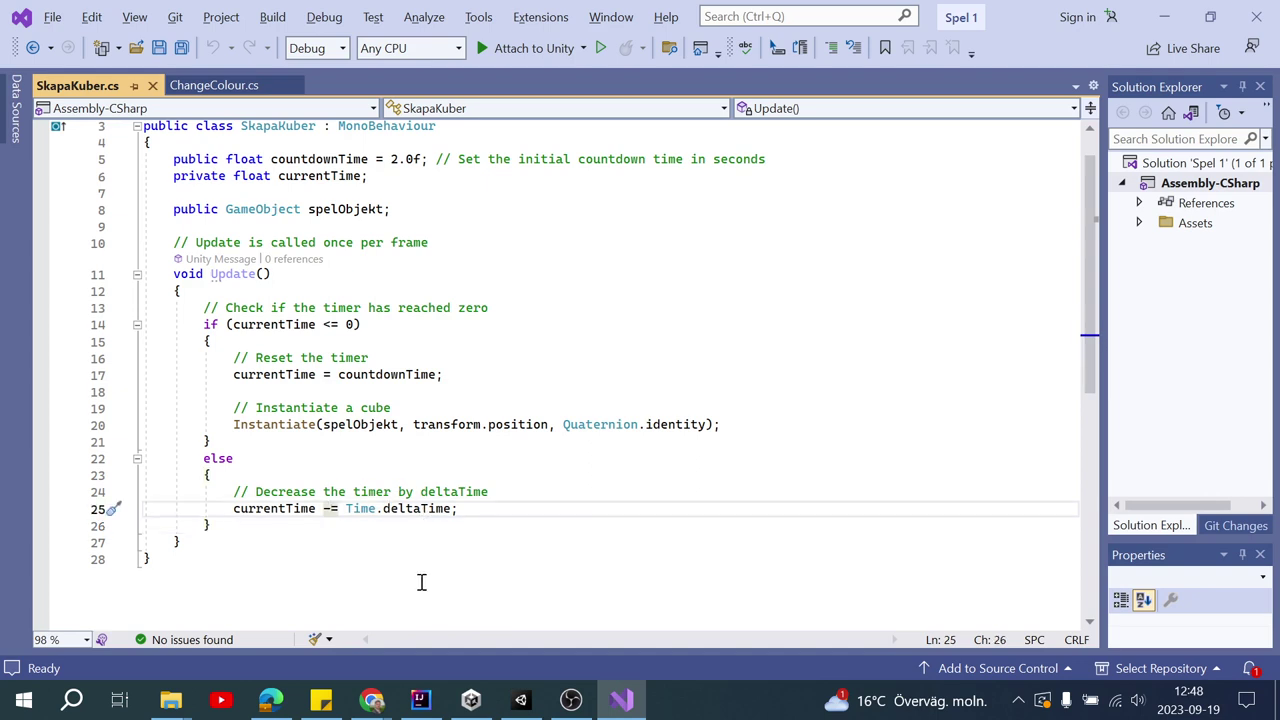
- Turn the -= operator on line 25 into a plain = and start typing cur
{"action": "key", "text": "BackSpace"}
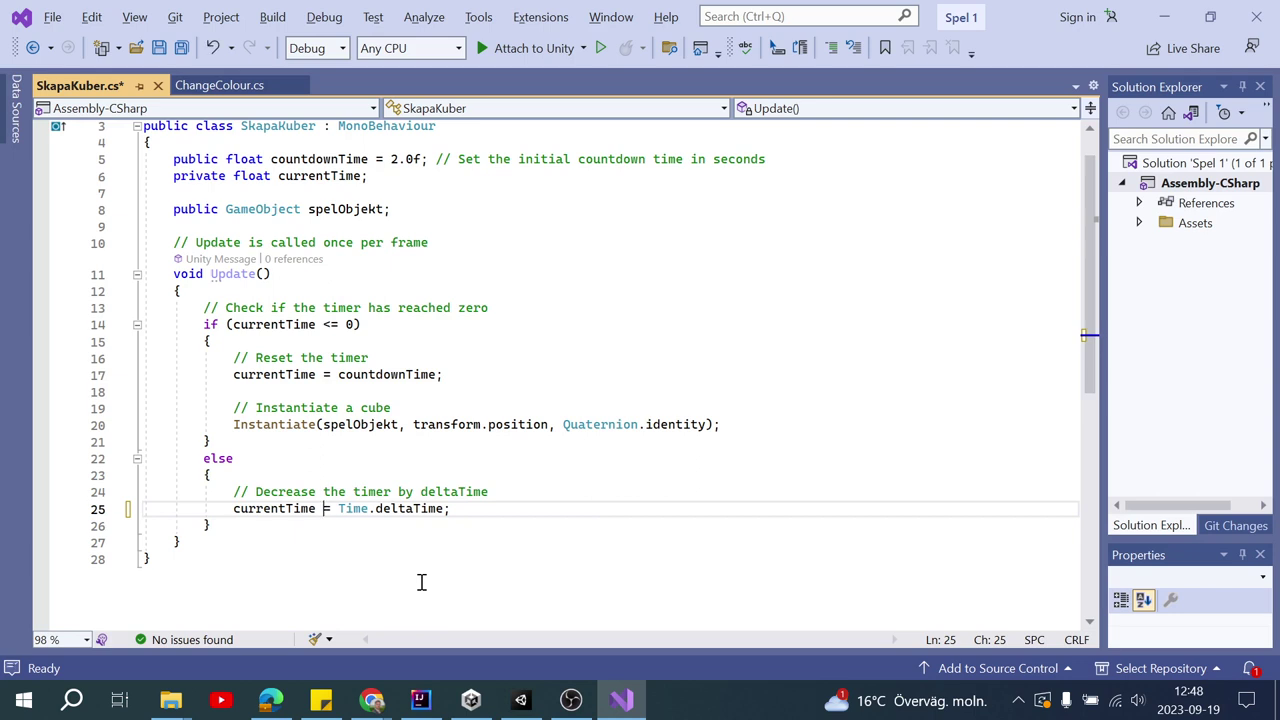
{"action": "key", "text": "ctrl+z"}
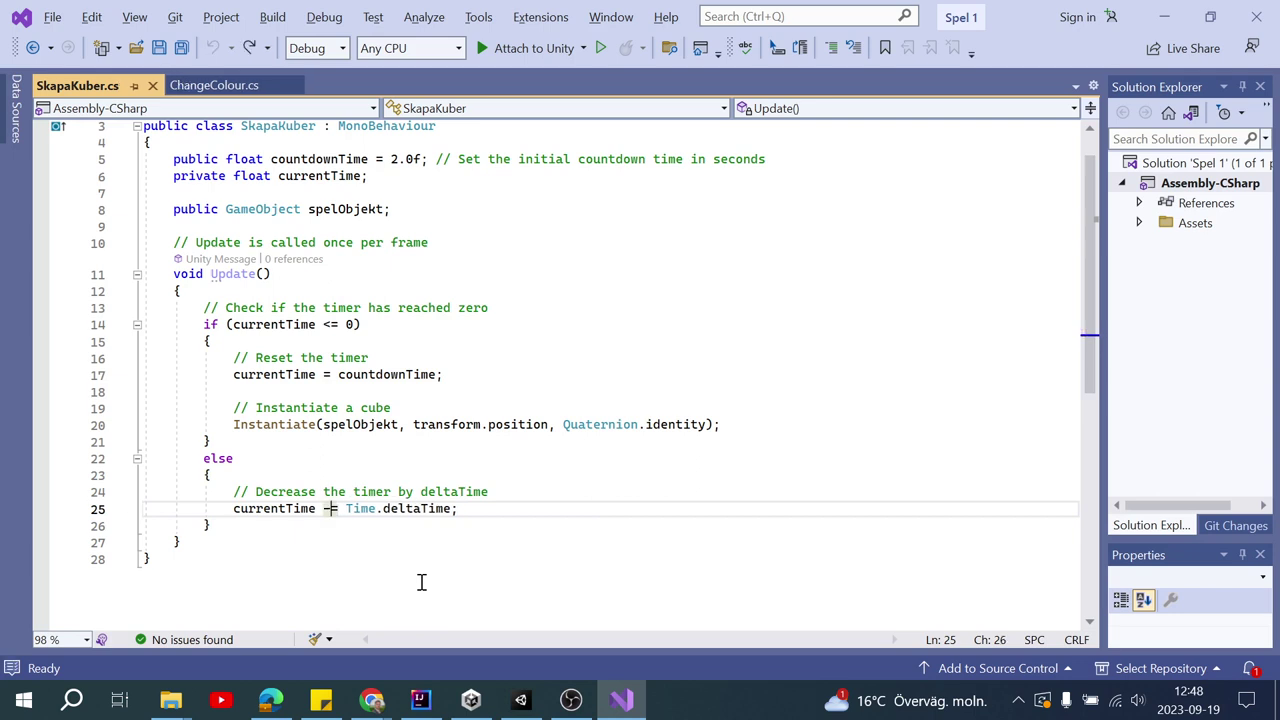
{"action": "key", "text": "BackSpace"}
{"action": "key", "text": "Right"}
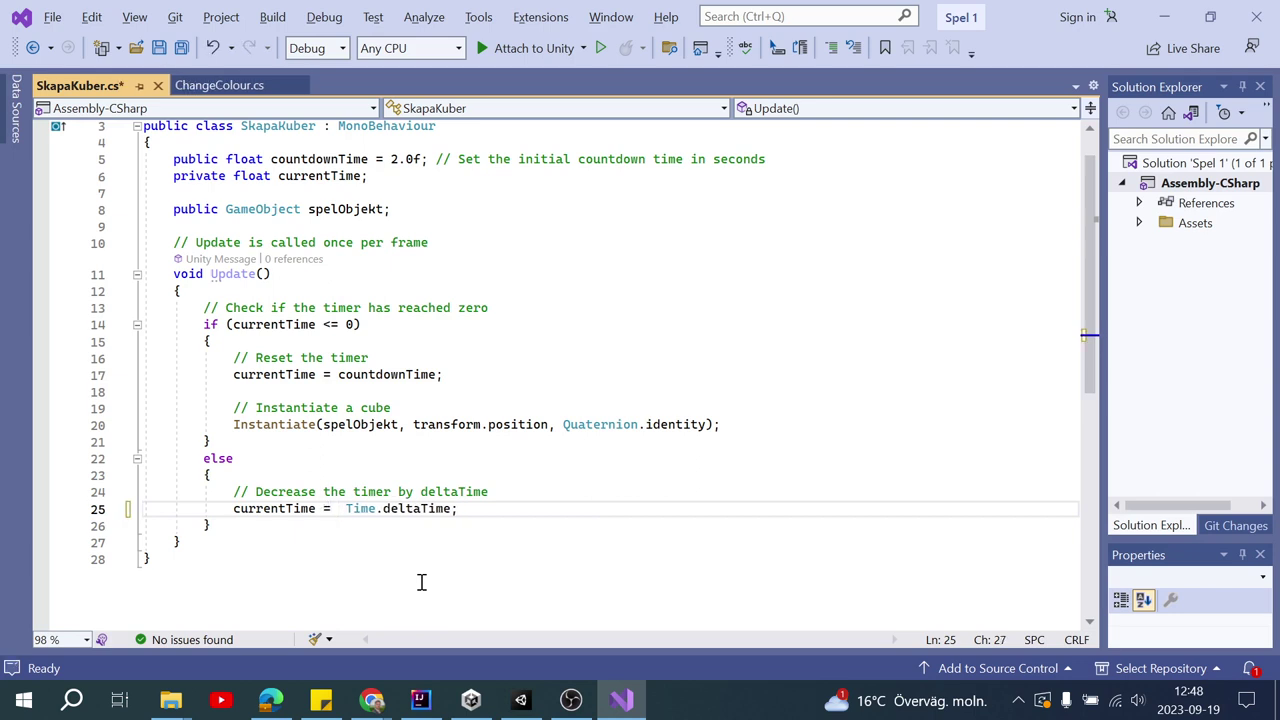
{"action": "type", "text": "cur"}
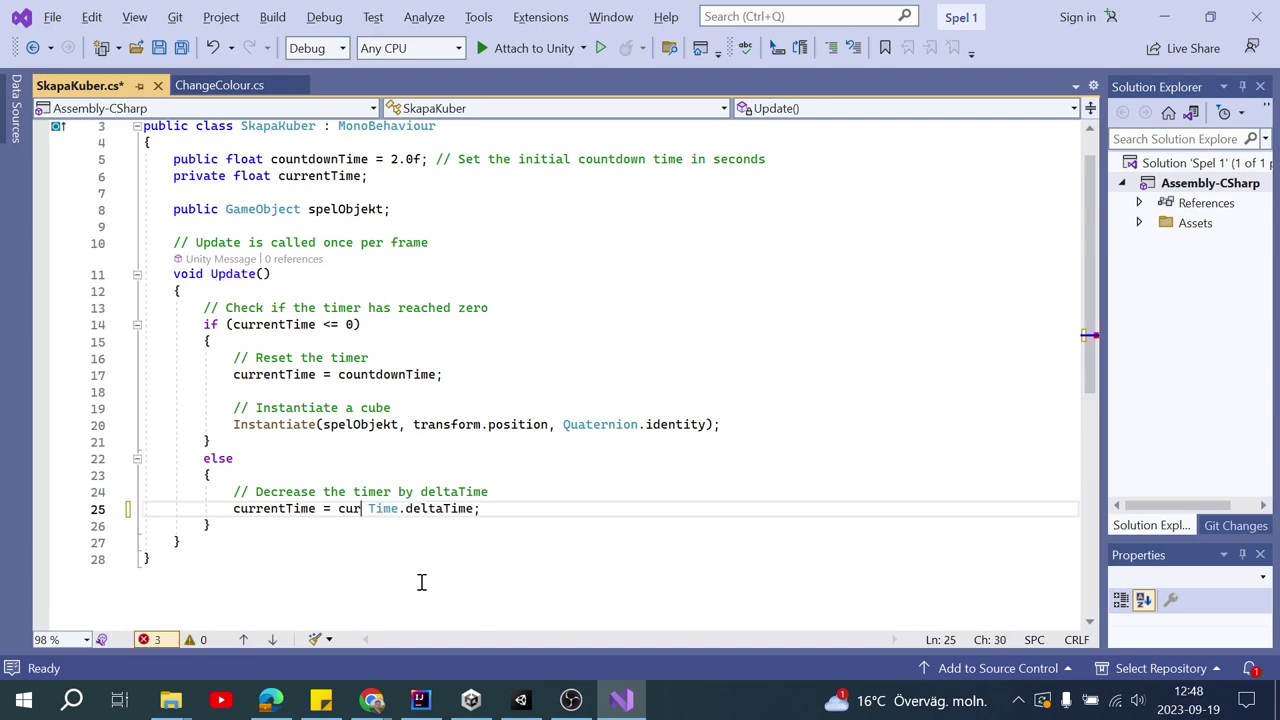
{"action": "key", "text": "ctrl+space"}
- Complete the expression as 'currentTime -', fixing the curentTime typo
{"action": "left_click", "coordinate": [280, 508]}
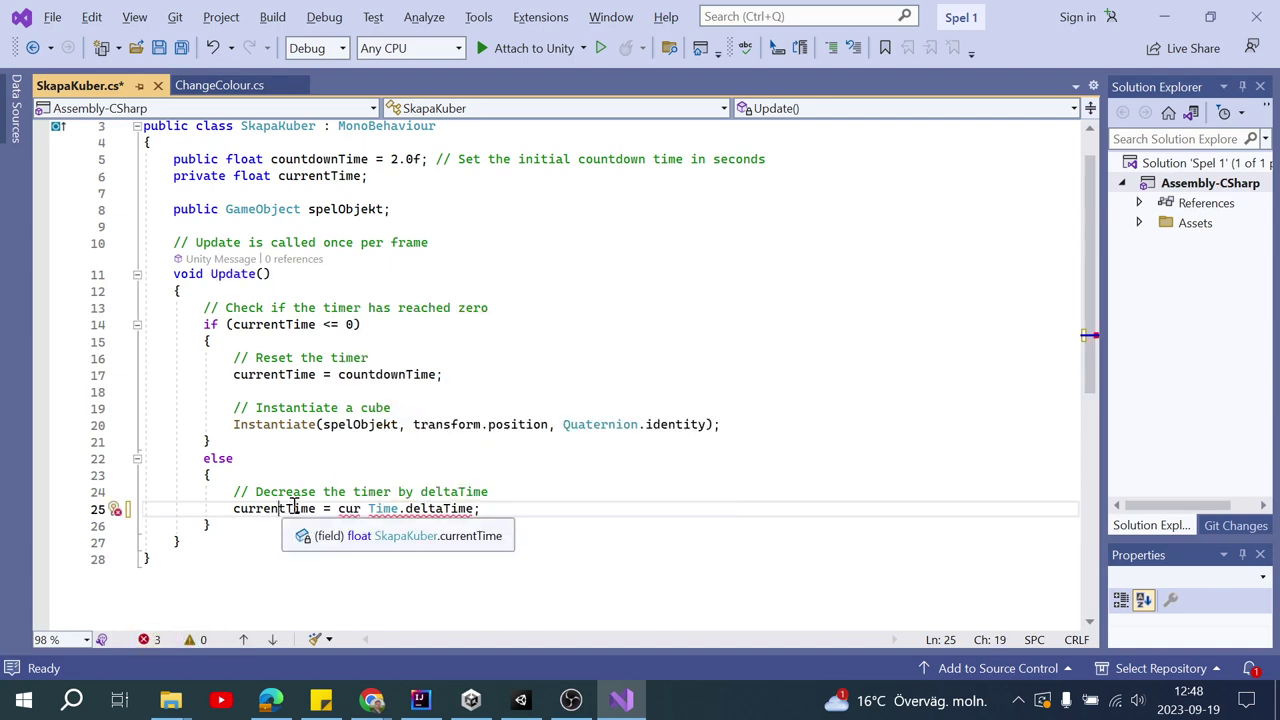
{"action": "double_click", "coordinate": [349, 508]}
{"action": "type", "text": "cu"}
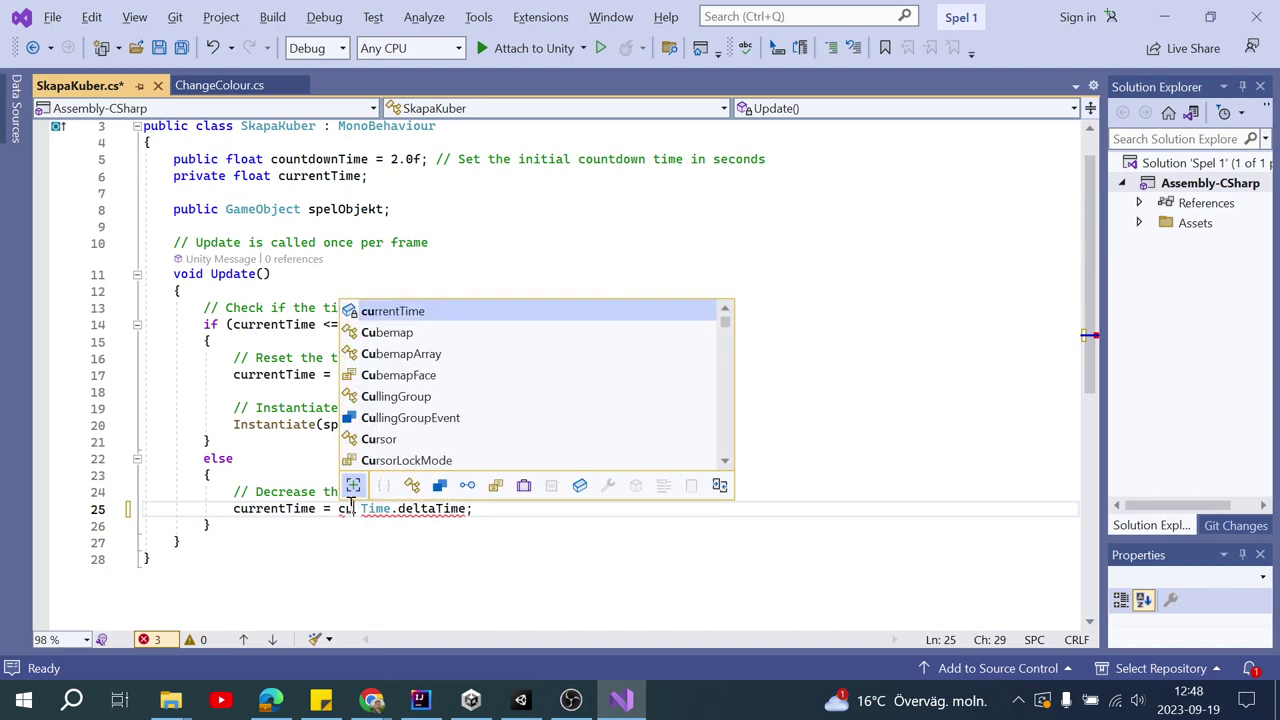
{"action": "type", "text": "rrentTim"}
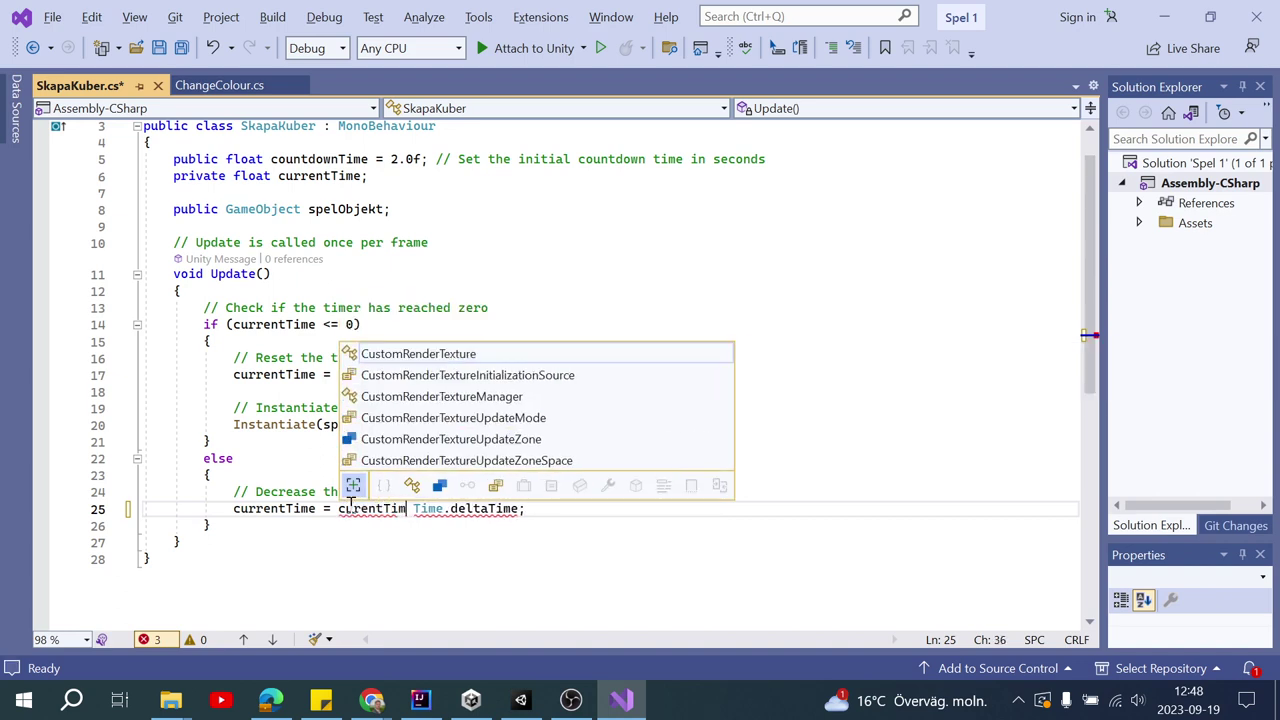
{"action": "type", "text": "e"}
{"action": "key", "text": "Left"}
{"action": "key", "text": "Left"}
{"action": "key", "text": "Left"}
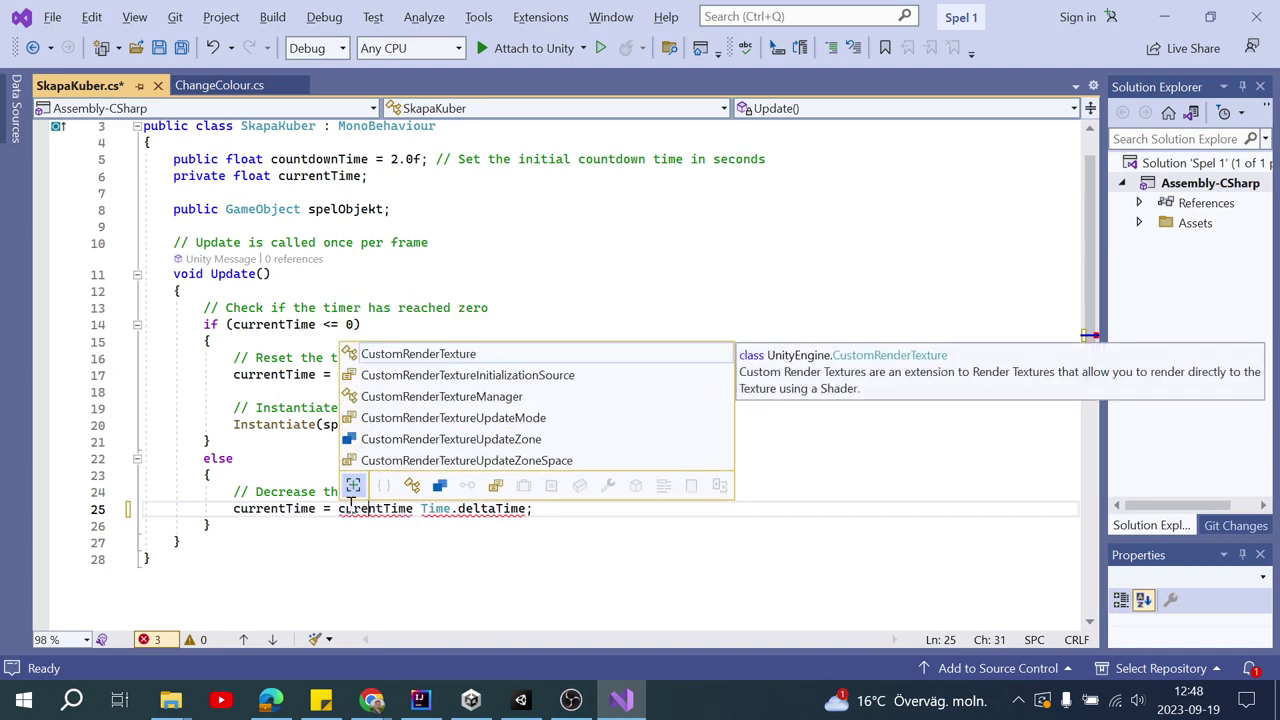
{"action": "type", "text": "r"}
{"action": "key", "text": "Right"}
{"action": "key", "text": "Right"}
{"action": "key", "text": "Right"}
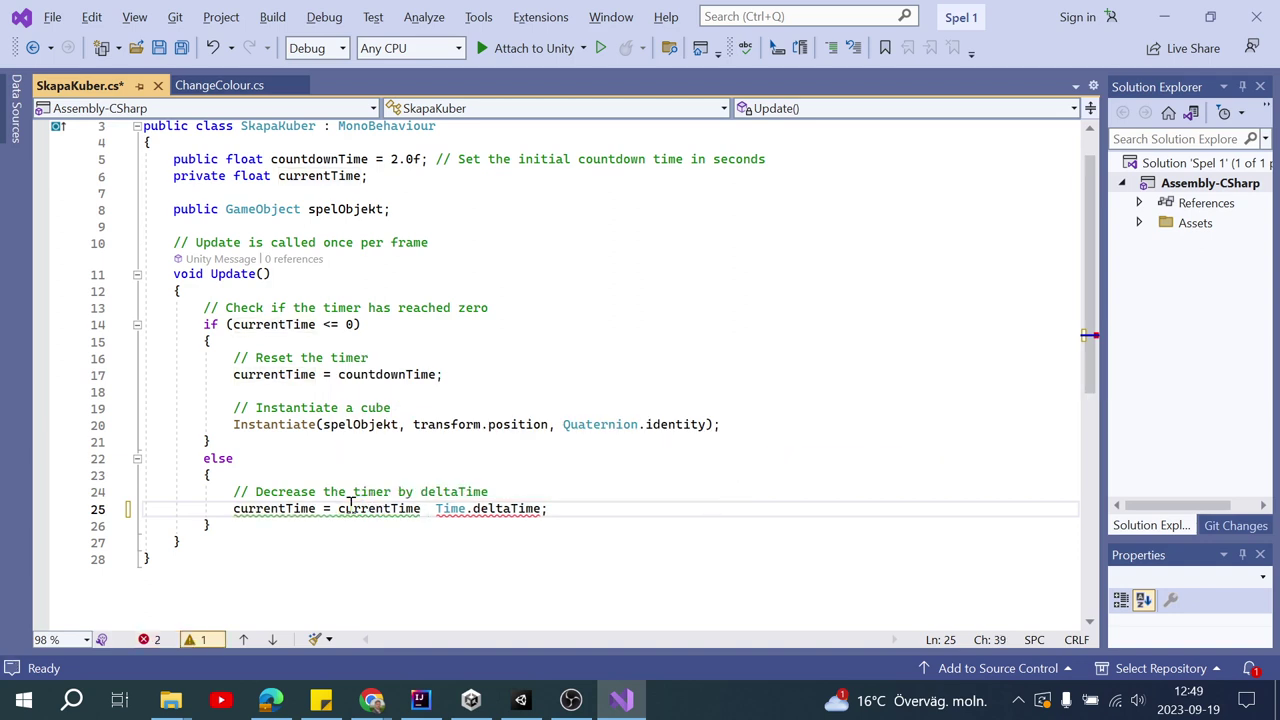
{"action": "type", "text": "-"}
{"action": "left_click", "coordinate": [628, 470]}
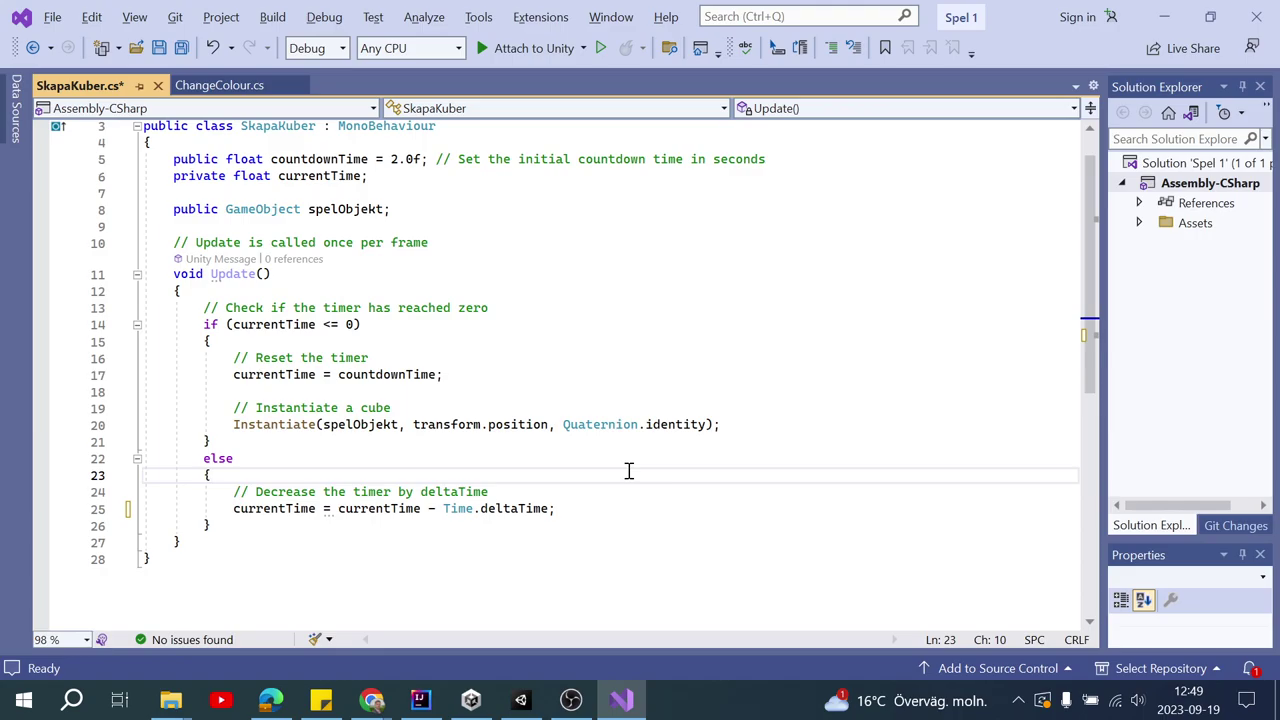
- In Unity, select the Kub prefab and open the ChangeColour script in Visual Studio
{"action": "key", "text": "alt+Tab"}
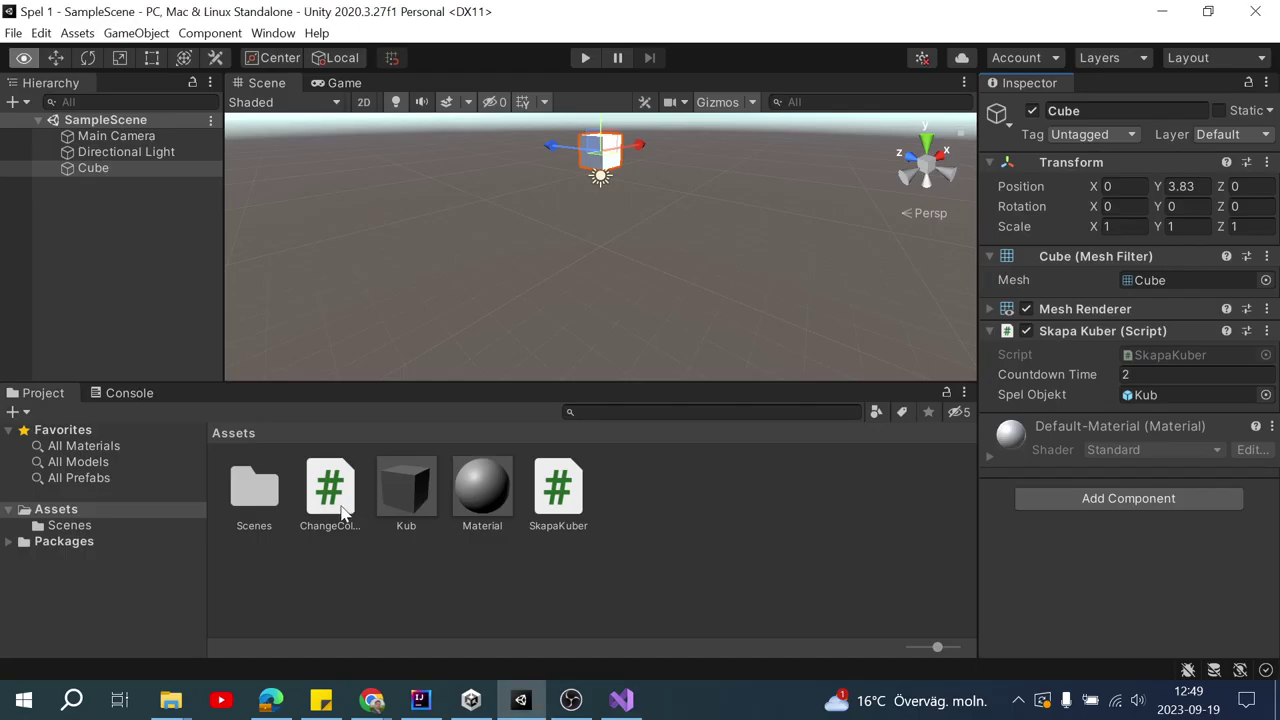
{"action": "left_click", "coordinate": [392, 474]}
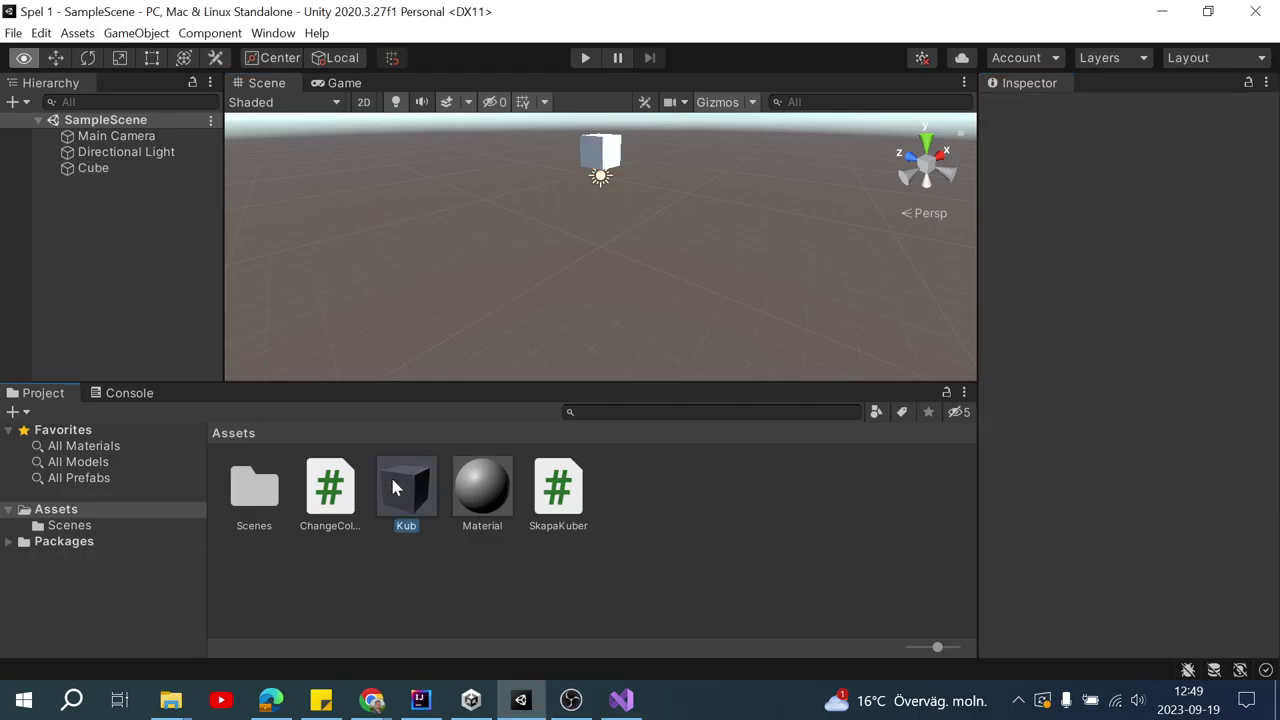
{"action": "double_click", "coordinate": [330, 500]}
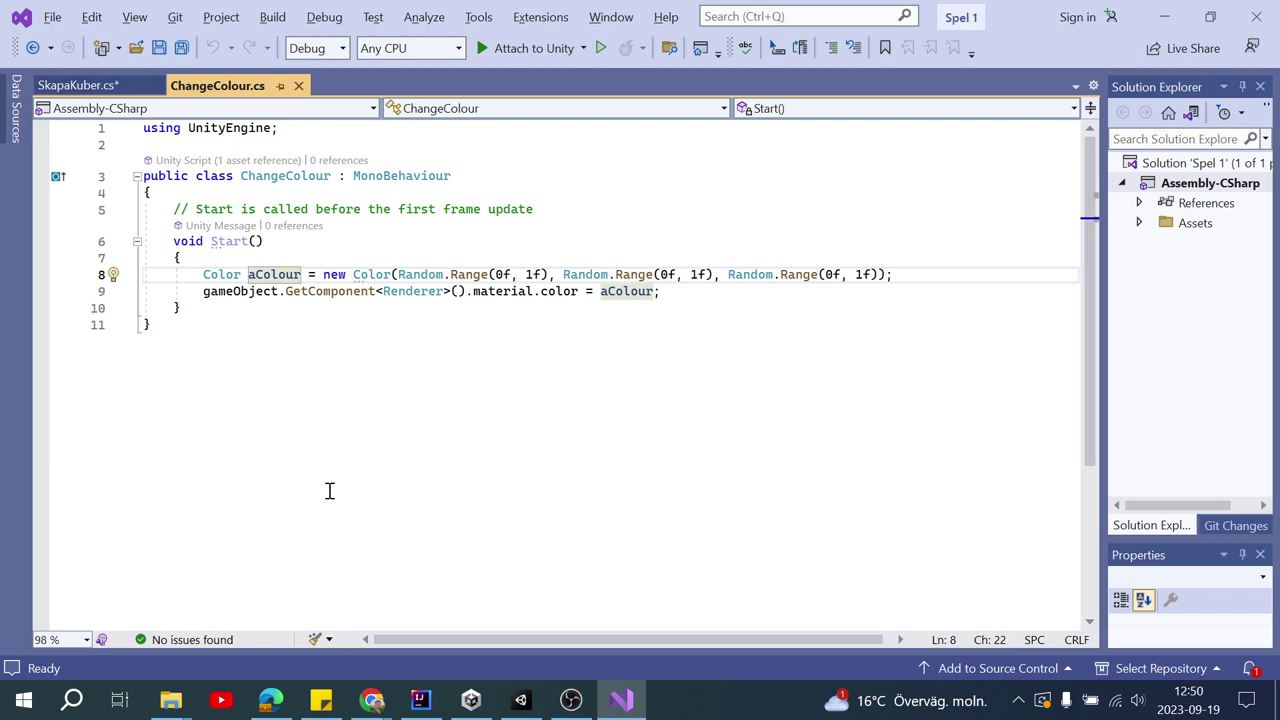
- Return to the SkapaKuber.cs tab showing the rewritten timer line
{"action": "left_click", "coordinate": [85, 87]}
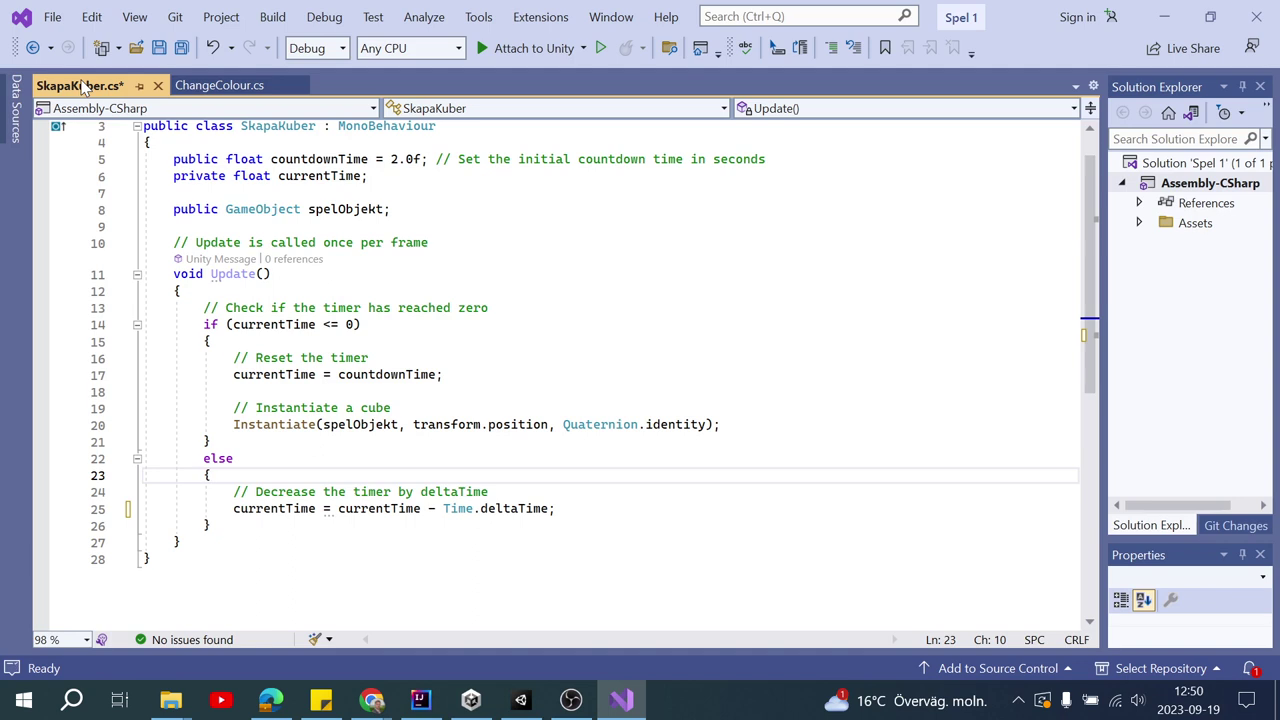